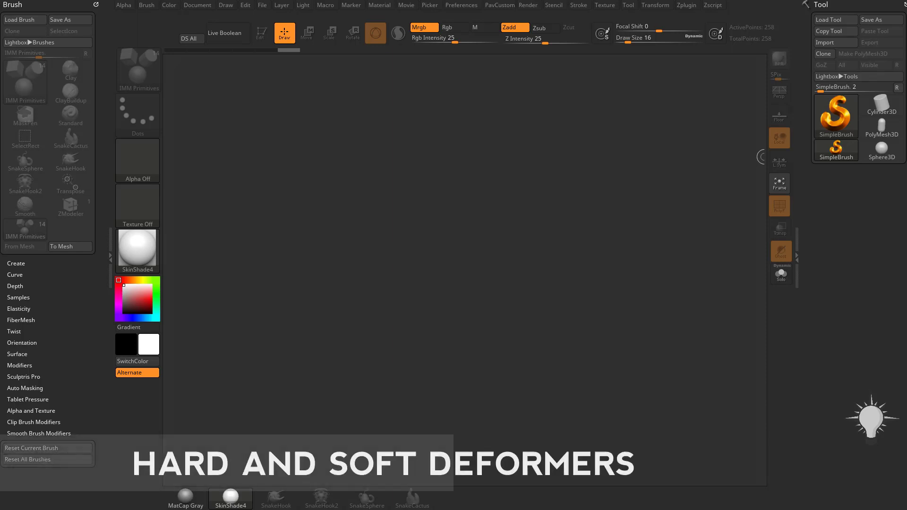
- Add a Sphere3D to the canvas and put it into Edit mode
left_click(841, 118)
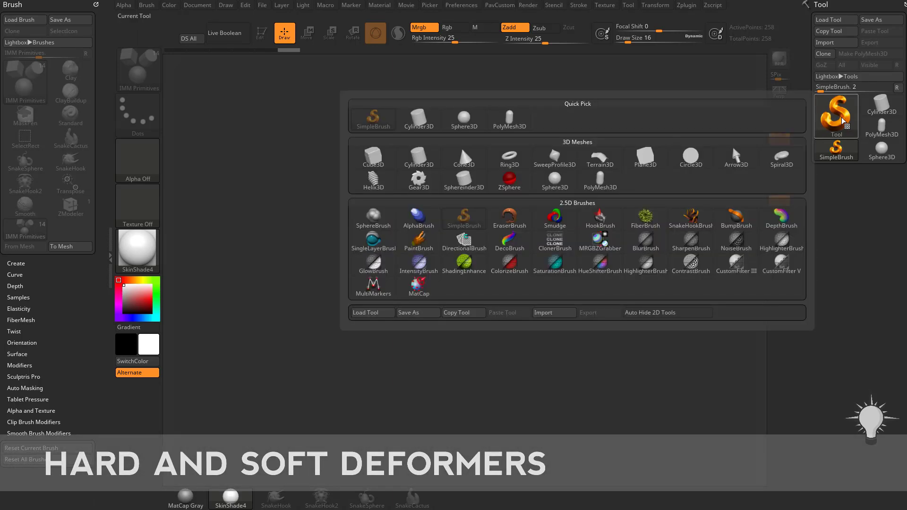
left_click(832, 116)
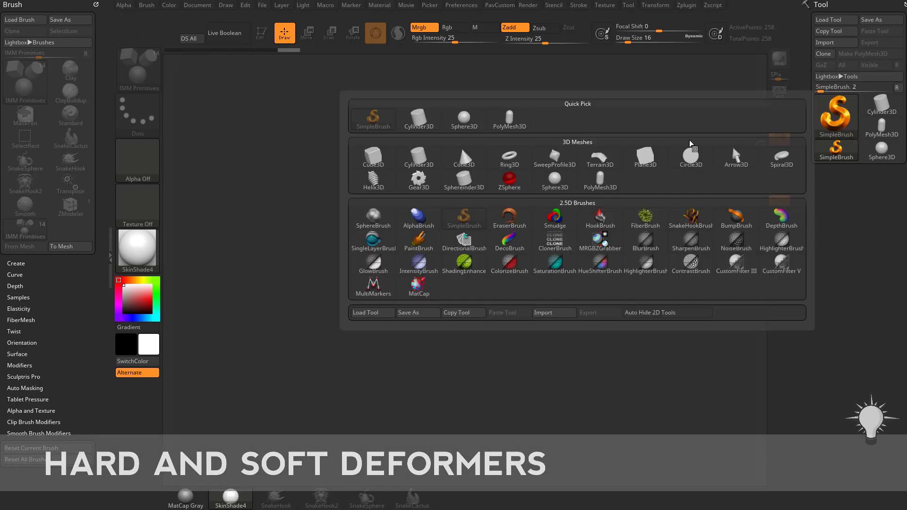
left_click(831, 120)
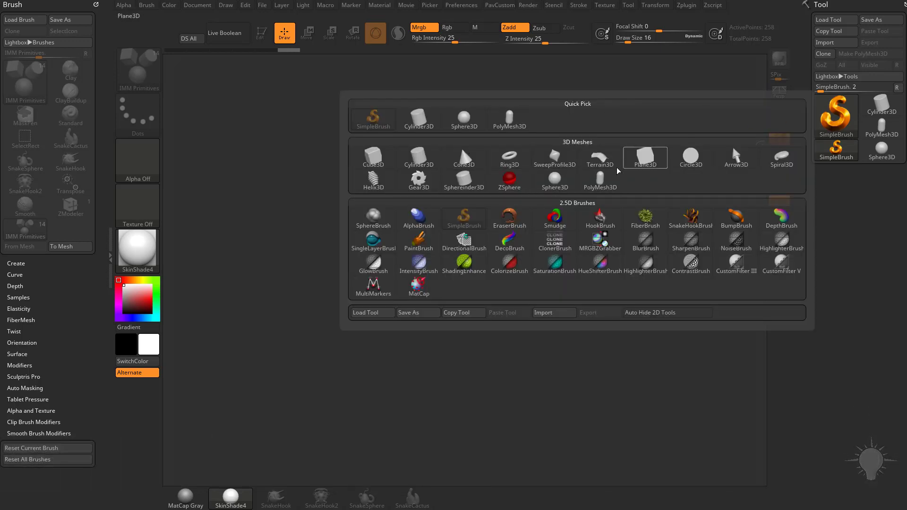
left_click(555, 179)
left_click_drag(428, 287, 527, 380)
left_click(261, 32)
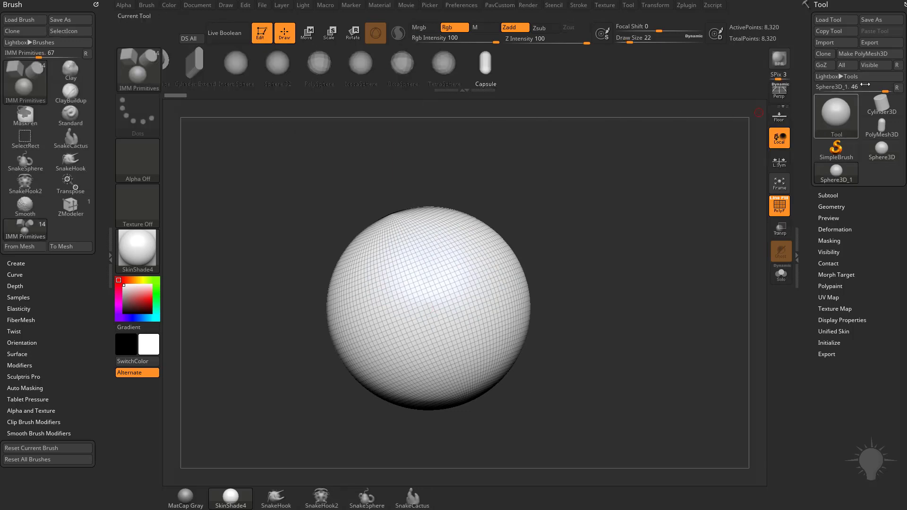
- Convert the sphere to a PolyMesh3D and initialize it as a QCube with X, Y and Z resolution 6
left_click(862, 53)
left_click_drag(811, 278, 811, 93)
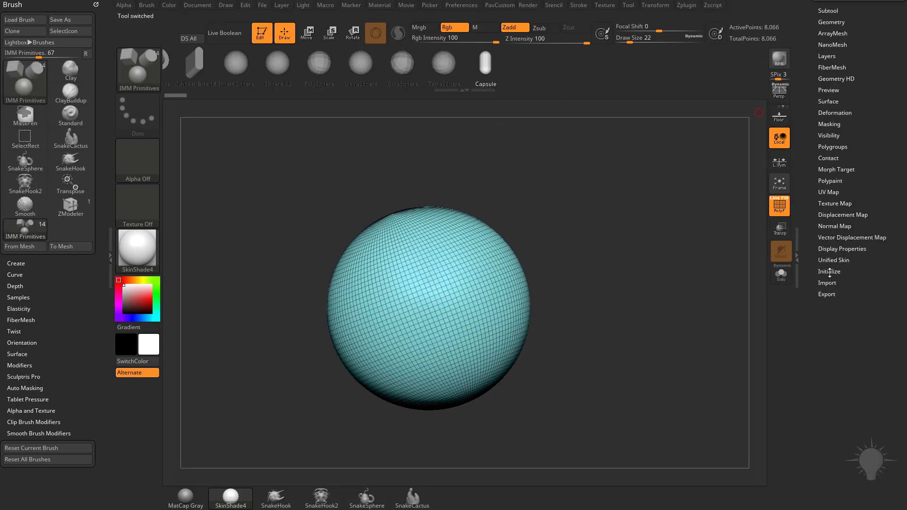
left_click(828, 271)
scroll(830, 272, "down", 1)
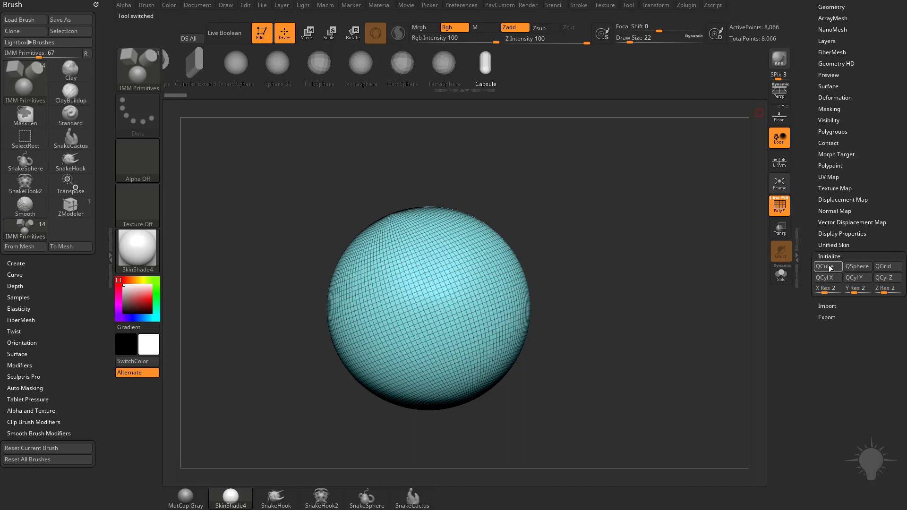
left_click(823, 288)
left_click(828, 266)
- Mask the upper-right corner of the cube in a straight-on view of its front face
left_click_drag(623, 249, 404, 233)
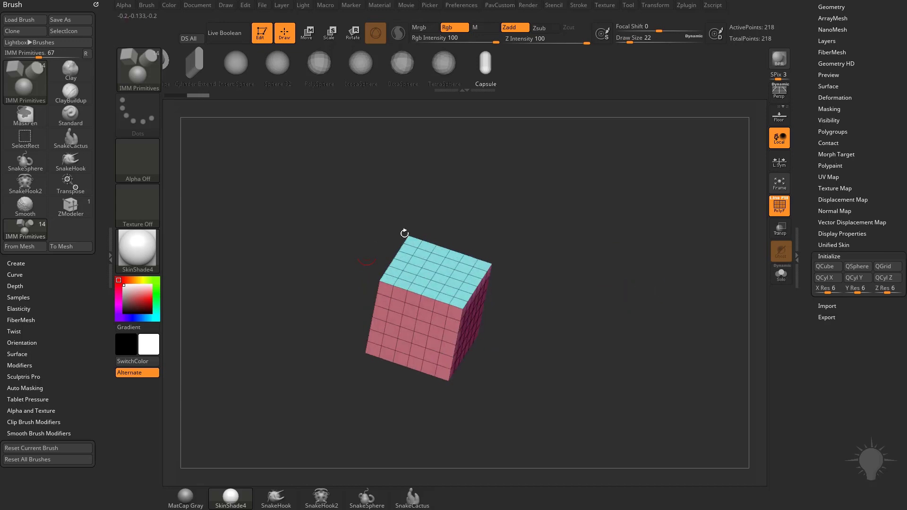
left_click_drag(607, 284, 625, 303, "alt")
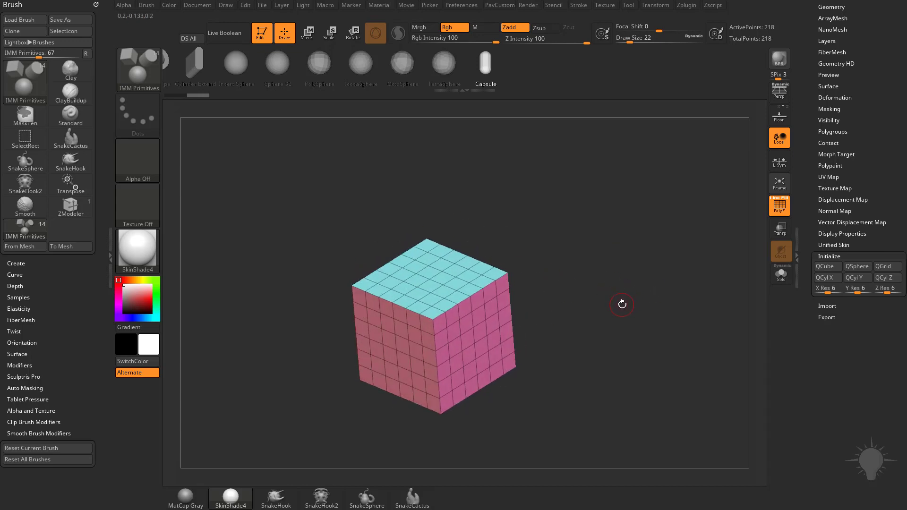
left_click_drag(564, 247, 576, 274)
key("ctrl")
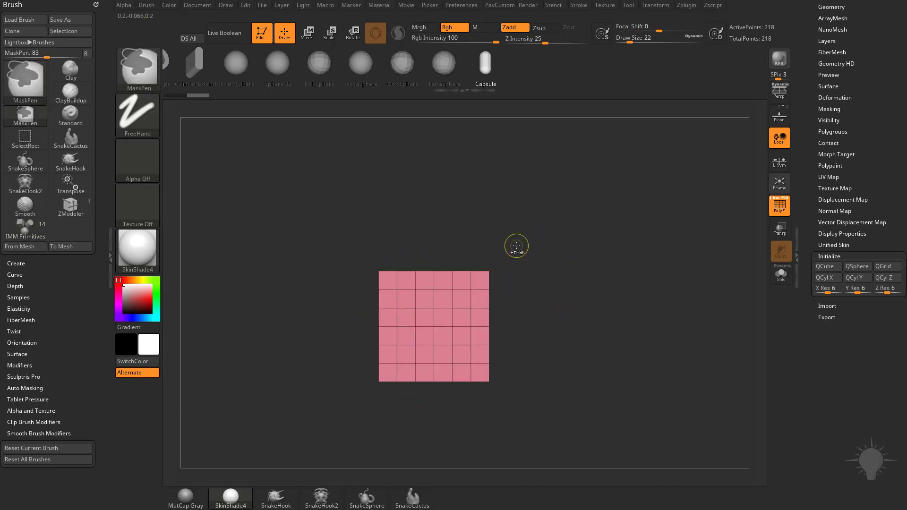
left_click(145, 65)
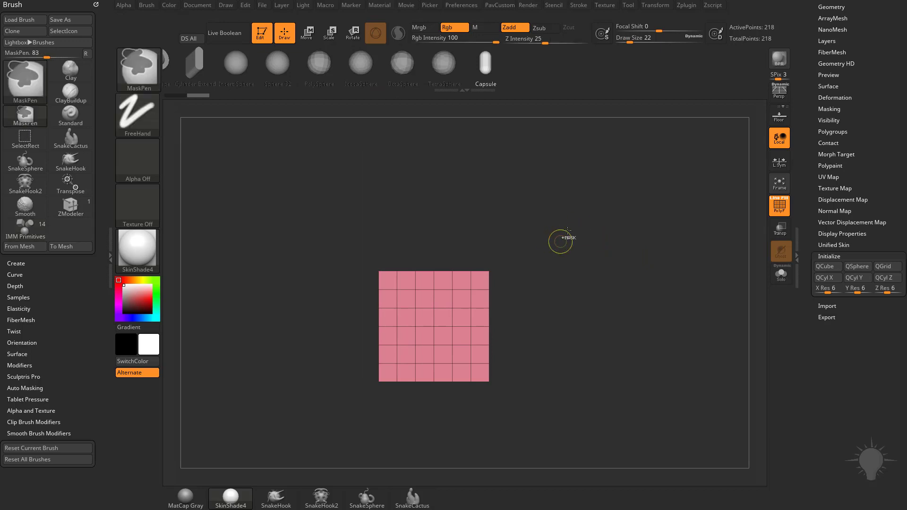
mouse_move(563, 212)
left_mouse_down("ctrl")
mouse_move(508, 237)
mouse_move(471, 293)
mouse_move(416, 318)
mouse_move(513, 263)
mouse_move(447, 296)
mouse_move(446, 314)
mouse_move(310, 320)
mouse_move(282, 430)
mouse_move(307, 258)
mouse_move(567, 290)
mouse_move(447, 313)
left_mouse_up("ctrl")
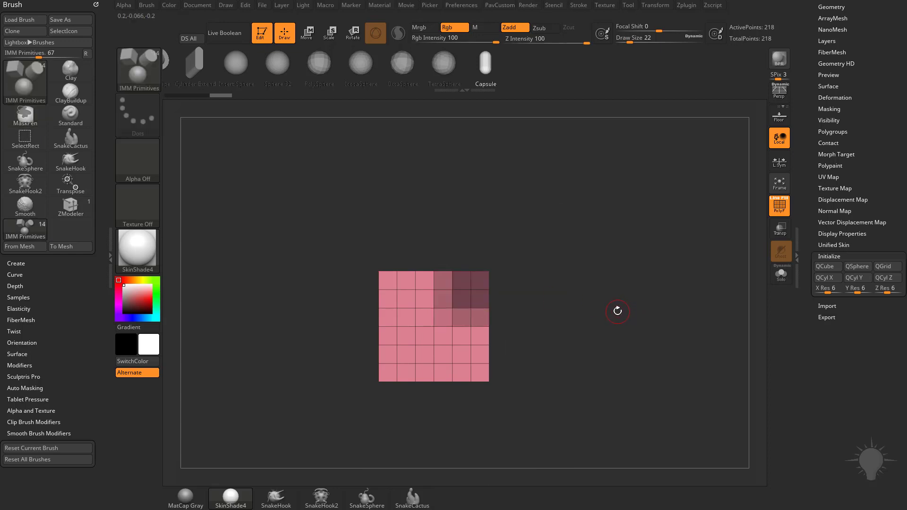
left_click_drag(543, 231, 448, 318, "ctrl")
- Activate the Move gizmo, try shifting the unmasked part of the cube diagonally down and left, and undo the move
left_click_drag(591, 293, 610, 306)
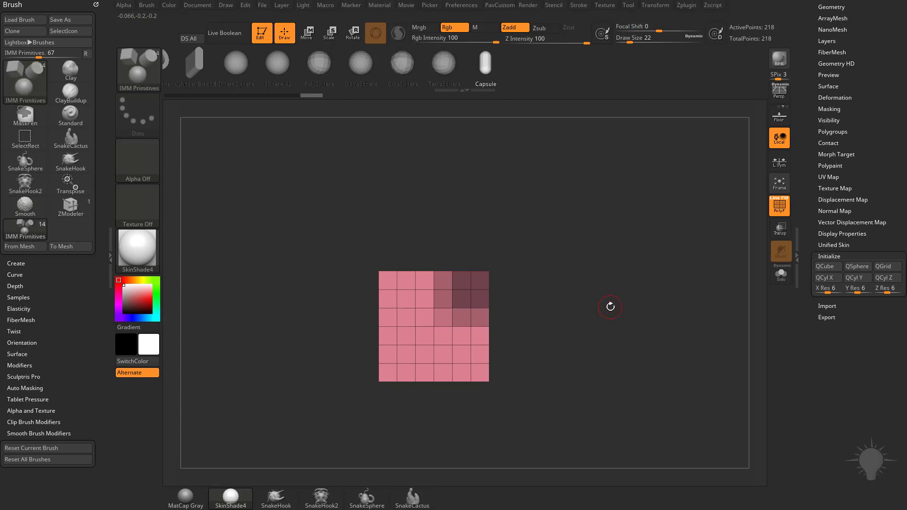
key("w")
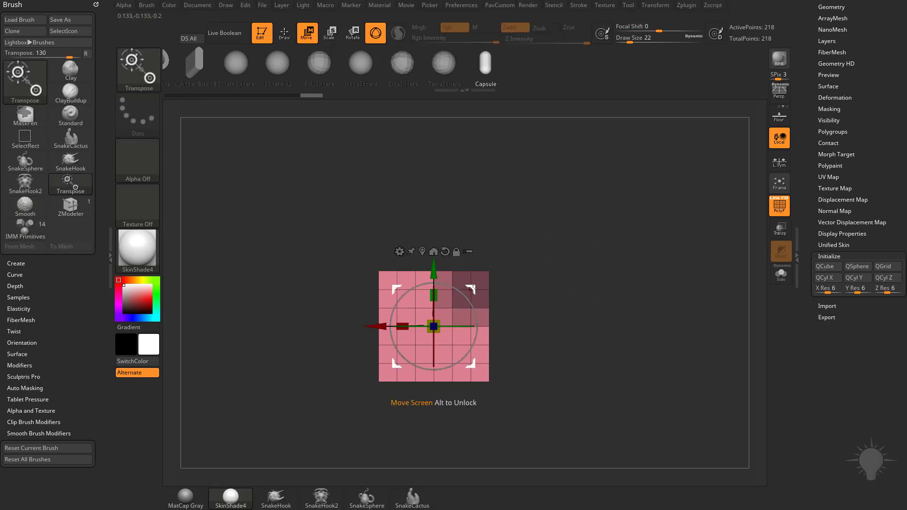
left_click_drag(474, 289, 438, 326)
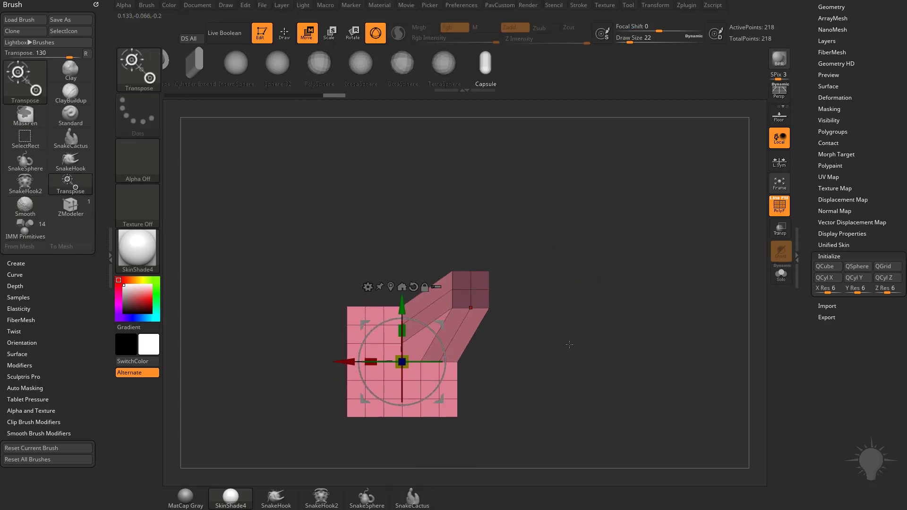
key("ctrl+z")
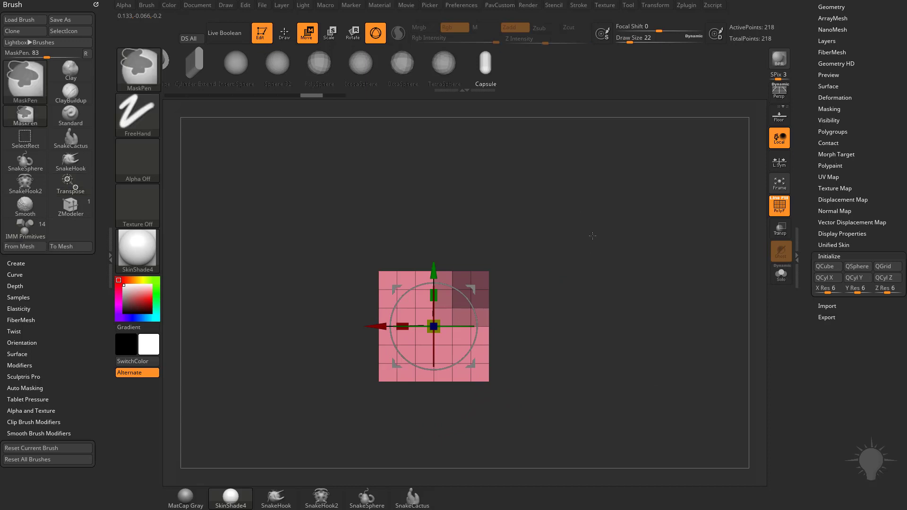
- Invert the mask, try moving the unmasked upper-right corner, and undo the move
left_click(592, 238, "ctrl")
left_click_drag(481, 285, 507, 269)
key("ctrl+z")
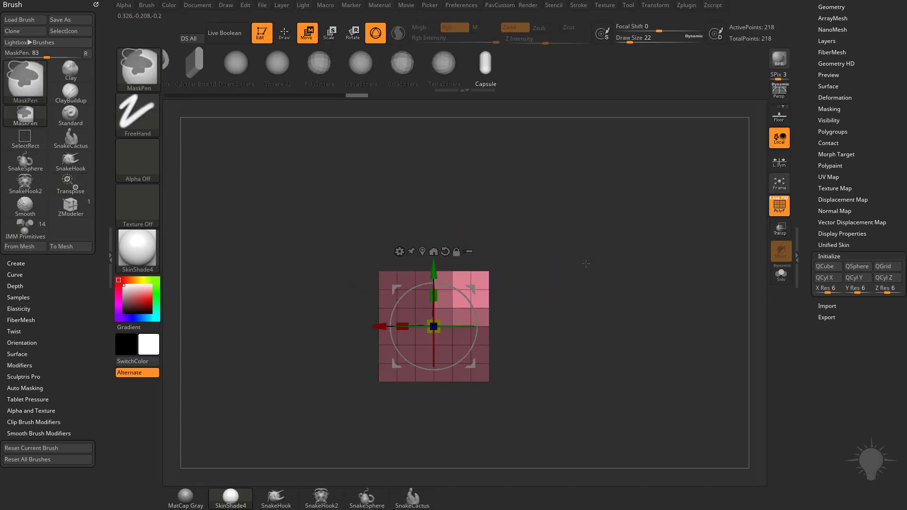
- Invert the mask back to the upper-right corner, clear it and return the cube to the straight-on view
left_click(602, 262, "ctrl")
left_click(612, 283, "ctrl")
left_click(630, 312, "ctrl")
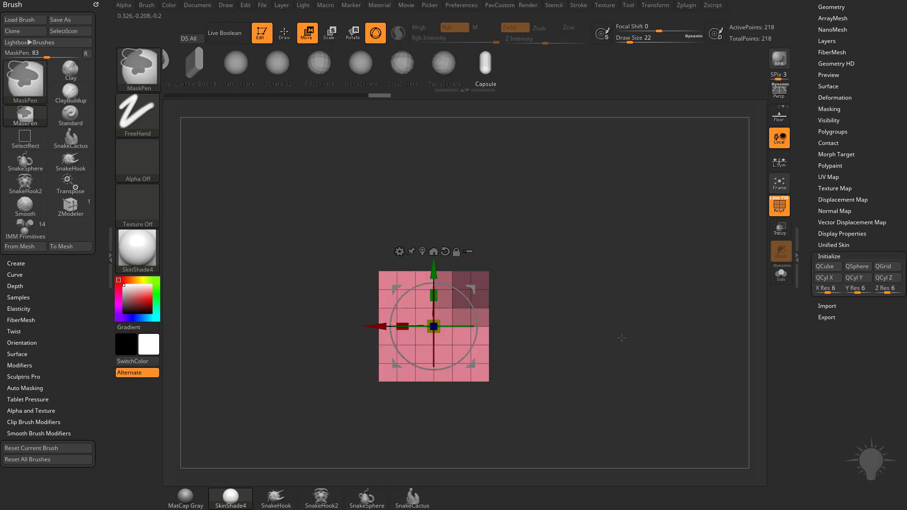
mouse_move(480, 355)
left_mouse_down()
mouse_move(621, 199)
mouse_move(616, 376)
left_mouse_up()
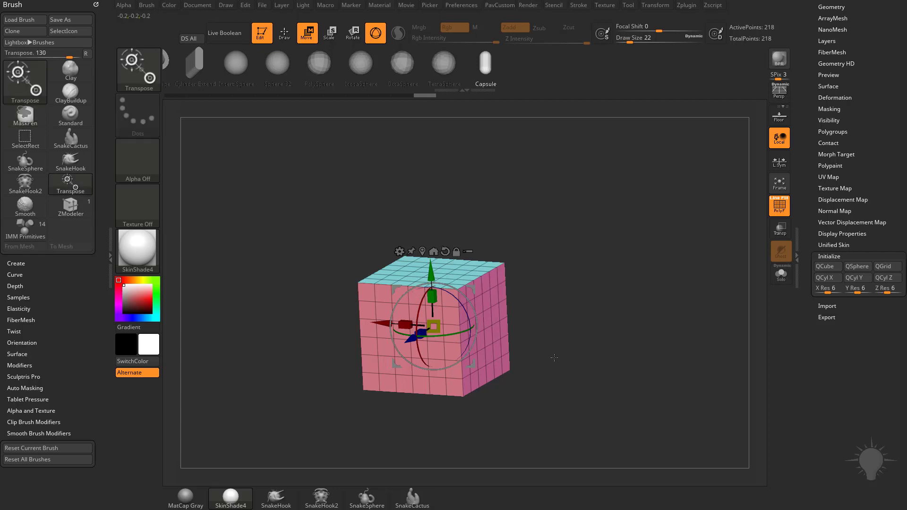
left_click_drag(567, 271, 569, 321, "shift")
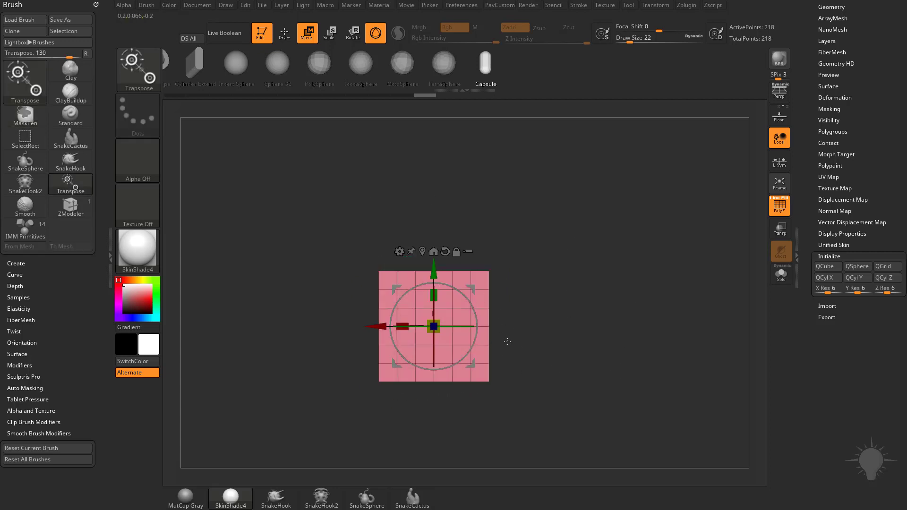
- Mask the cube's left side and its upper-right and lower-right corners, and invert the mask
left_click_drag(539, 224, 433, 327, "ctrl")
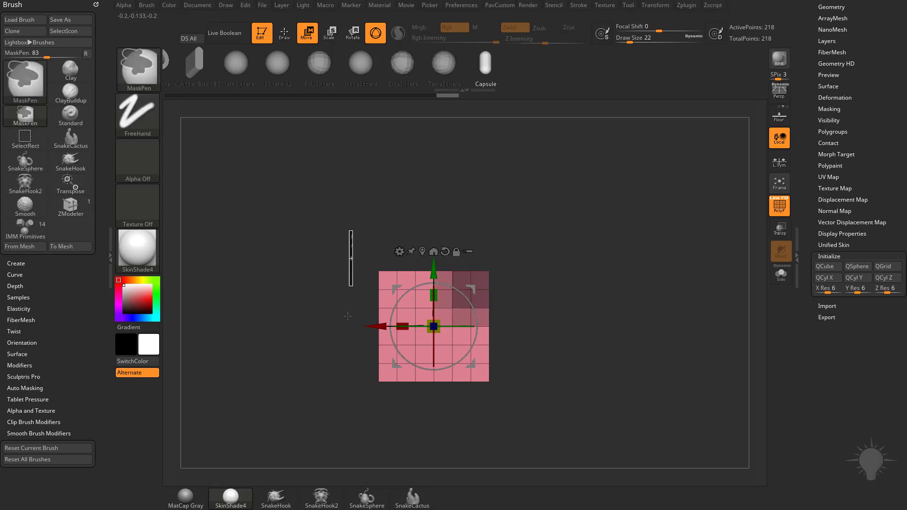
mouse_move(347, 316)
left_mouse_down("ctrl")
mouse_move(373, 418)
mouse_move(400, 428)
left_mouse_up("ctrl")
left_click_drag(537, 419, 447, 355, "ctrl")
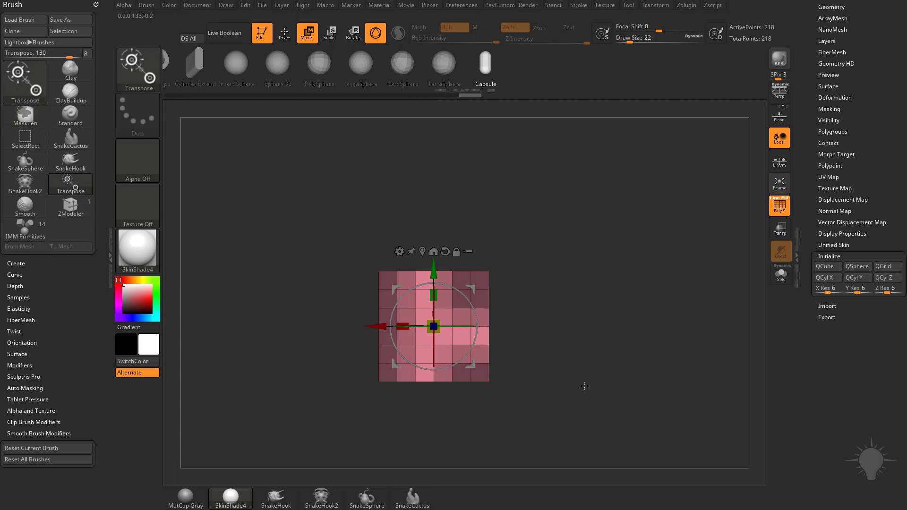
key("ctrl")
left_click(579, 232, "ctrl")
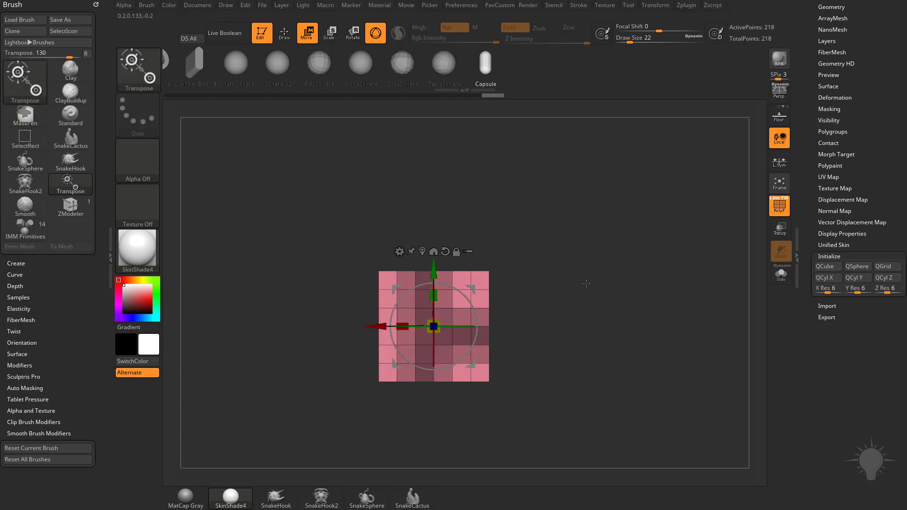
- Try scaling up the unmasked areas of the cube uniformly, undo the scaling and clear the mask
left_click_drag(433, 325, 473, 307)
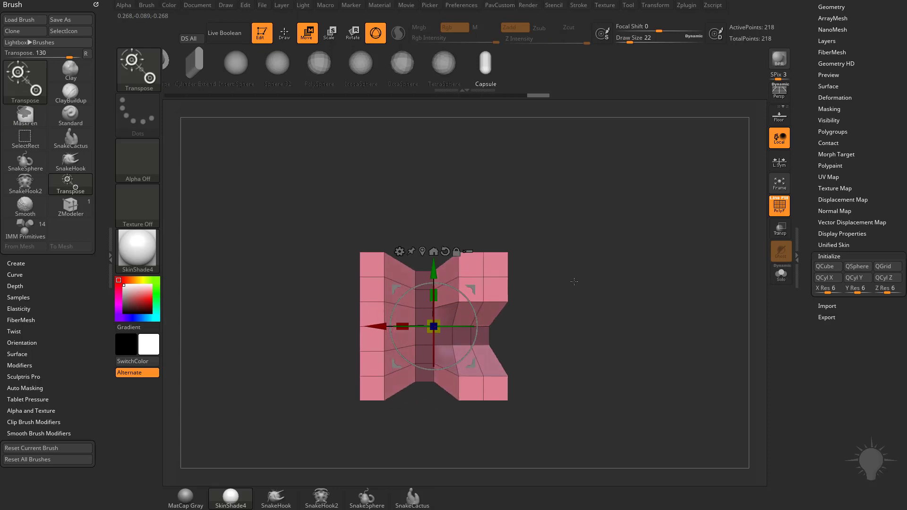
left_click_drag(605, 281, 602, 299)
key("ctrl+z")
left_click_drag(592, 258, 605, 316, "ctrl")
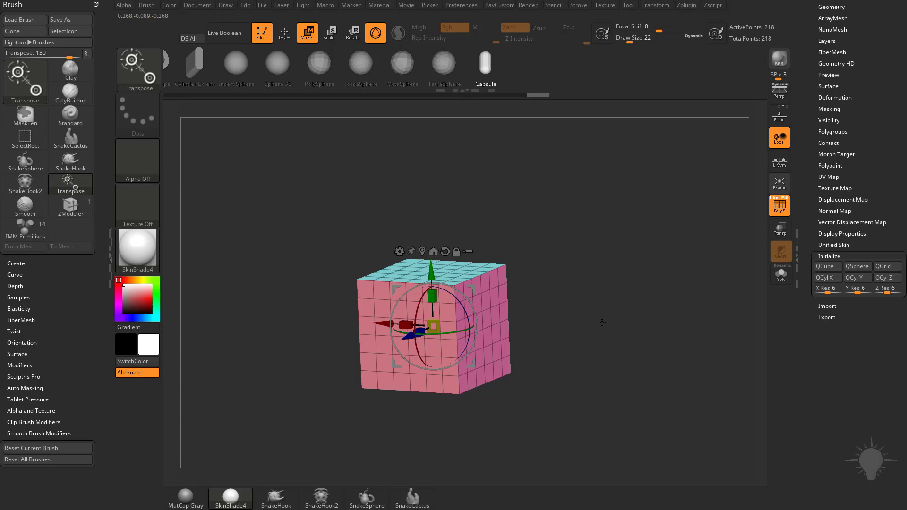
- Mask the entire cube, and unmask its upper-right and lower-left corners
left_click_drag(625, 287, 597, 277)
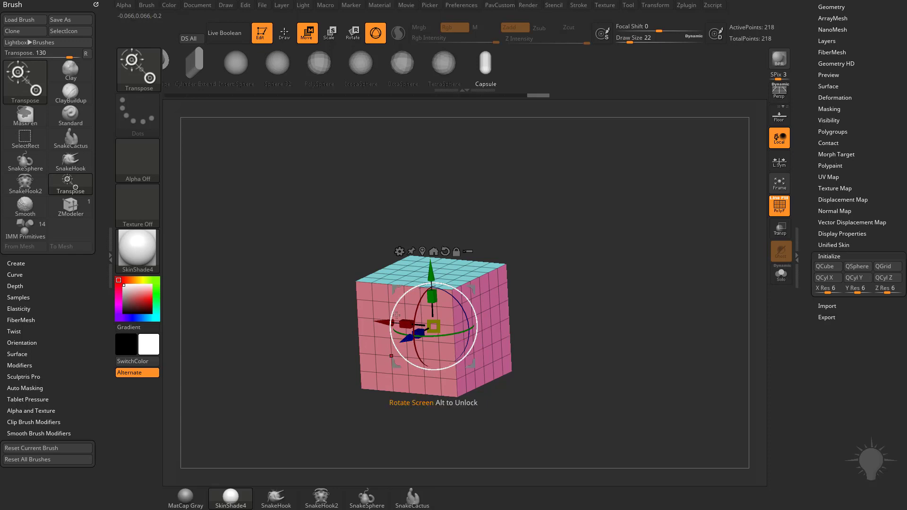
key("ctrl")
left_click(602, 234, "ctrl")
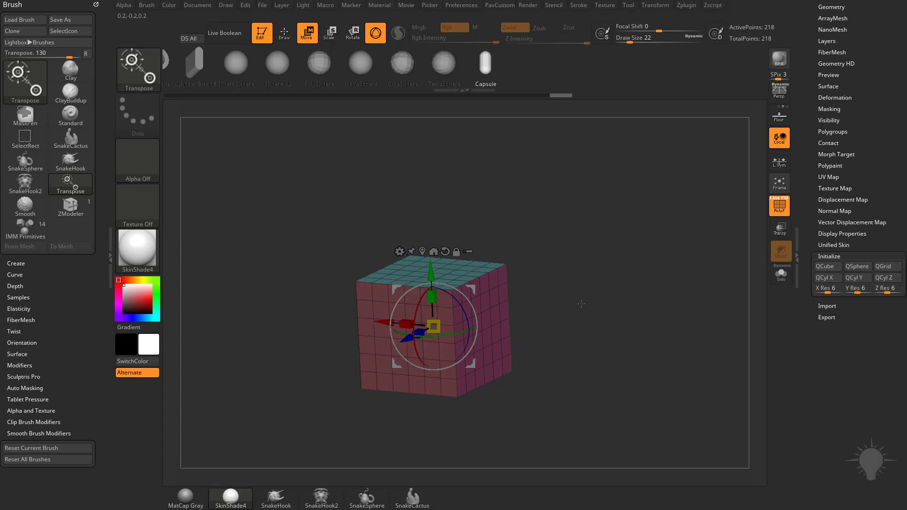
mouse_move(564, 213)
left_mouse_down("shift")
mouse_move(585, 200)
mouse_move(505, 284)
mouse_move(452, 308)
left_mouse_up("shift")
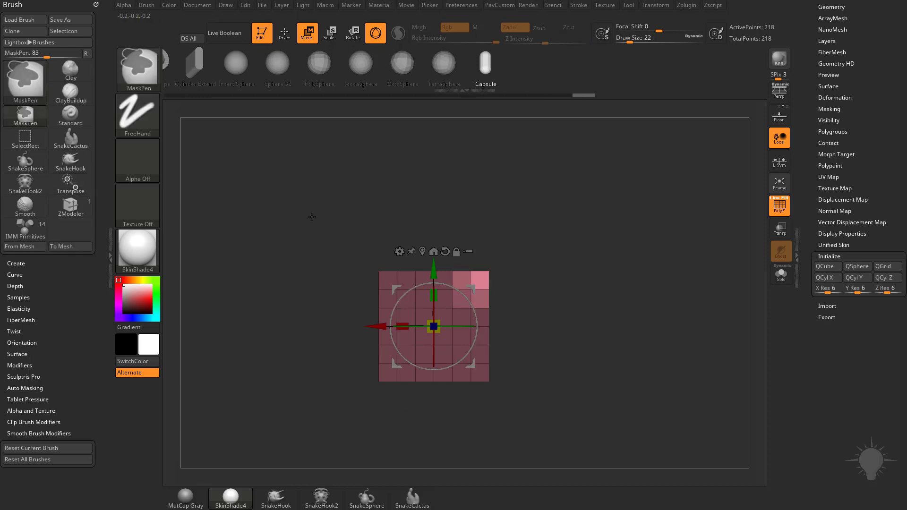
mouse_move(304, 208)
left_mouse_down("ctrl")
mouse_move(330, 251)
mouse_move(330, 282)
mouse_move(370, 280)
mouse_move(491, 450)
mouse_move(384, 435)
mouse_move(406, 413)
mouse_move(426, 418)
left_mouse_up("ctrl")
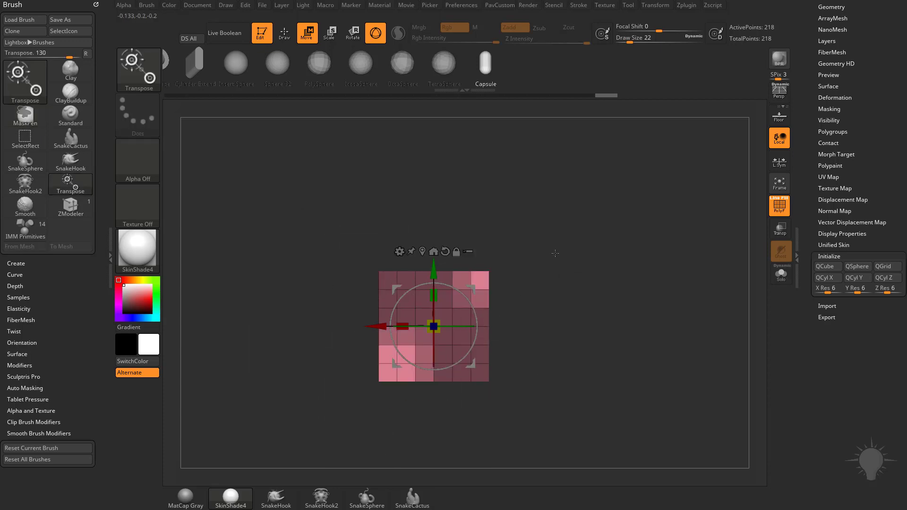
- Try scaling the two unmasked corners outward by about 1.28, undo the scaling and clear the mask
left_click_drag(555, 253, 576, 272)
left_click_drag(438, 323, 464, 307)
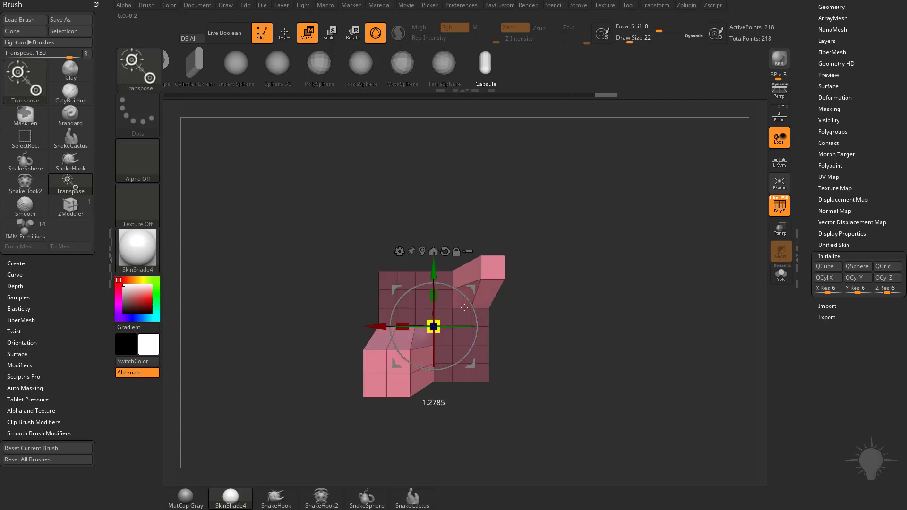
key("ctrl+z")
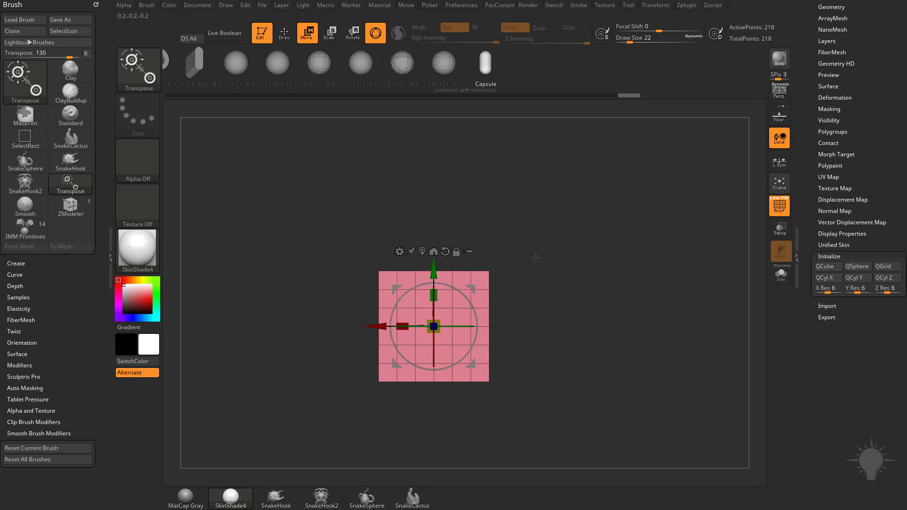
mouse_move(577, 233)
left_mouse_down()
mouse_move(584, 240)
mouse_move(574, 249)
left_mouse_up()
- Mask everything except the cube's upper-right corner, and clear the mask
mouse_move(579, 210)
left_mouse_down("ctrl")
mouse_move(549, 246)
mouse_move(442, 314)
mouse_move(448, 331)
mouse_move(437, 331)
mouse_move(446, 314)
left_mouse_up("ctrl")
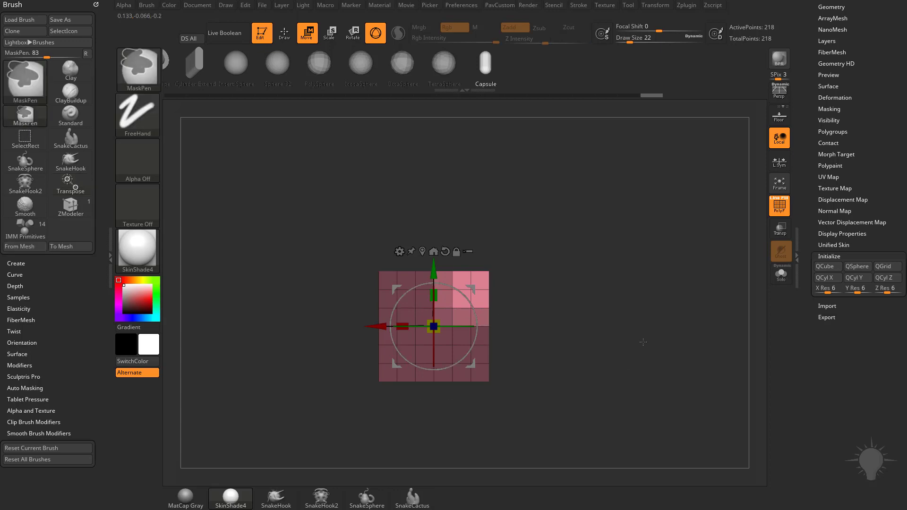
left_click_drag(599, 316, 555, 252, "ctrl")
- Mask the entire cube, unmask its upper-left corner, and clear the mask
left_click_drag(313, 210, 426, 319, "ctrl")
left_click(633, 376, "ctrl")
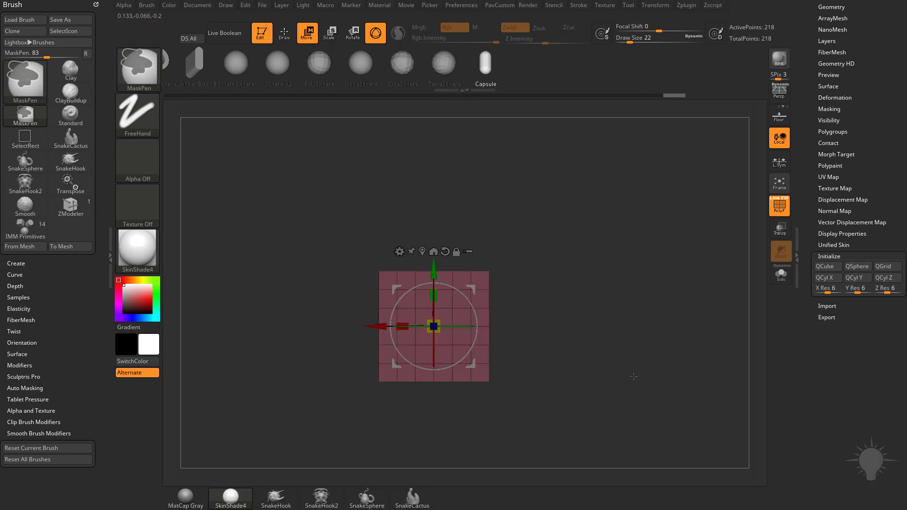
mouse_move(319, 212)
left_mouse_down("ctrl+alt")
mouse_move(400, 306)
mouse_move(430, 309)
left_mouse_up("ctrl+alt")
left_click_drag(622, 277, 654, 353, "ctrl")
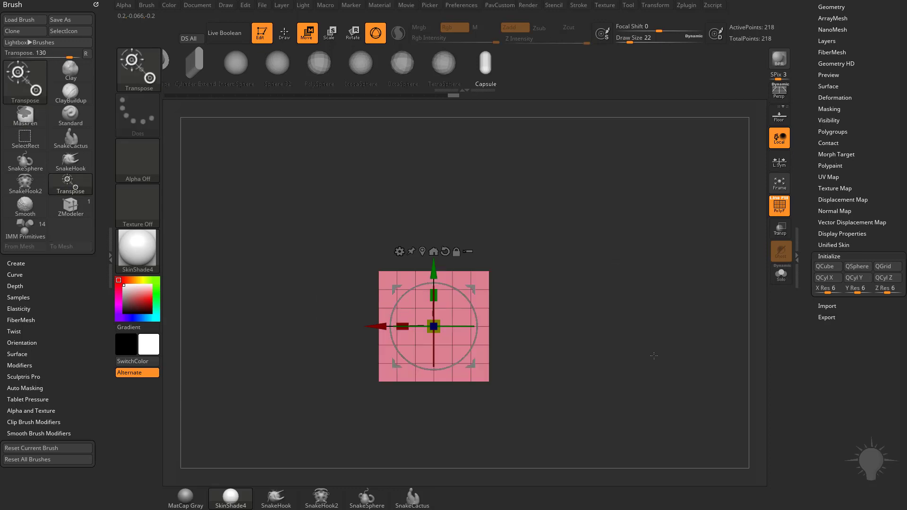
- Mask the cube's upper-left corner, invert the mask, and clear it
mouse_move(313, 207)
left_mouse_down("ctrl")
mouse_move(362, 276)
mouse_move(414, 311)
mouse_move(385, 233)
mouse_move(414, 309)
left_mouse_up("ctrl")
mouse_move(577, 280)
left_mouse_down()
mouse_move(549, 315)
mouse_move(566, 319)
mouse_move(579, 293)
left_mouse_up()
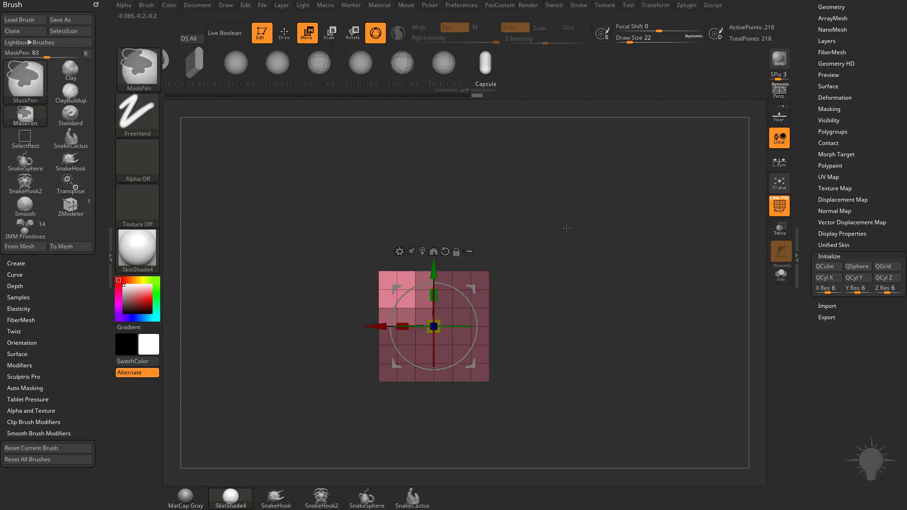
left_click(621, 291, "ctrl")
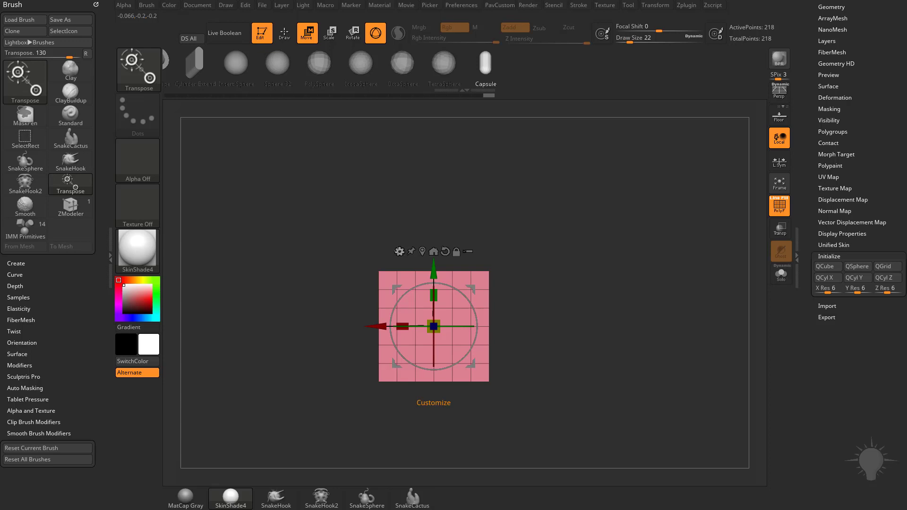
- Apply the Deformer transform type to the cube and reduce its divisions to corner control points only
left_click(399, 252)
left_click(399, 252)
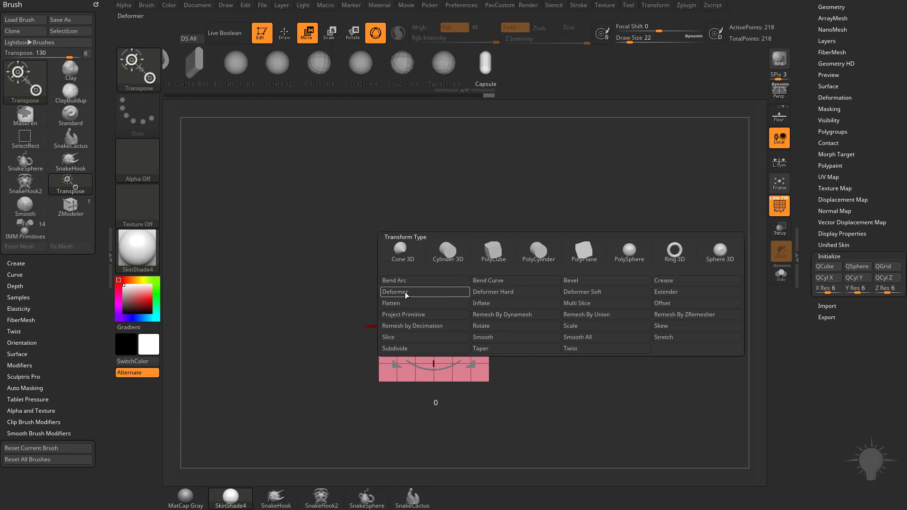
left_click(427, 291)
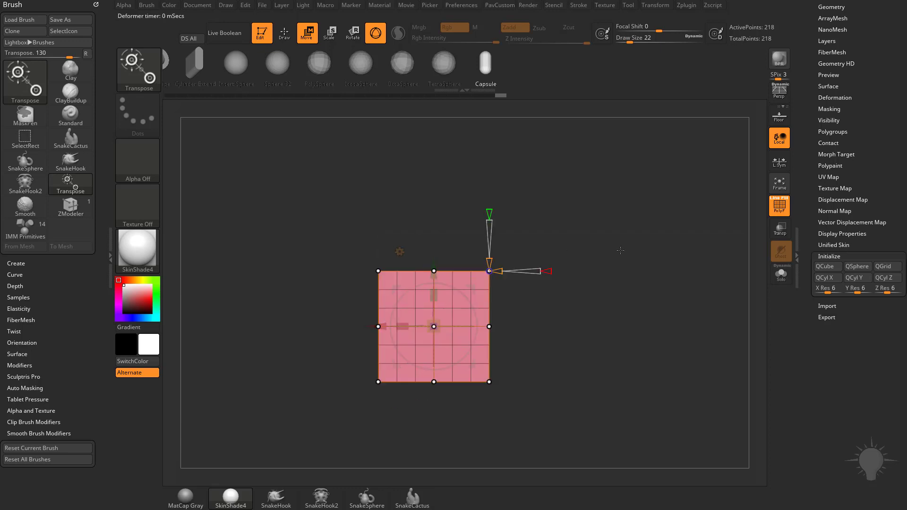
left_click_drag(609, 251, 526, 279)
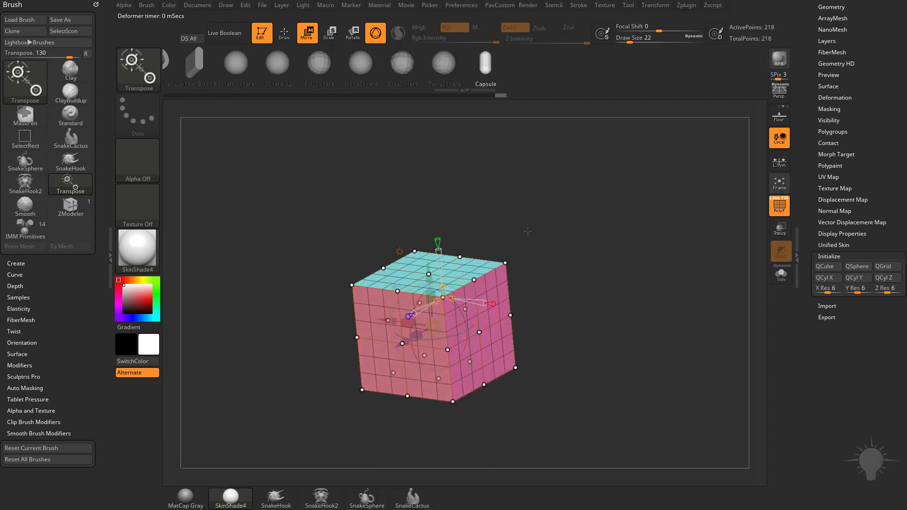
left_click_drag(528, 231, 566, 243)
left_click_drag(442, 232, 559, 277)
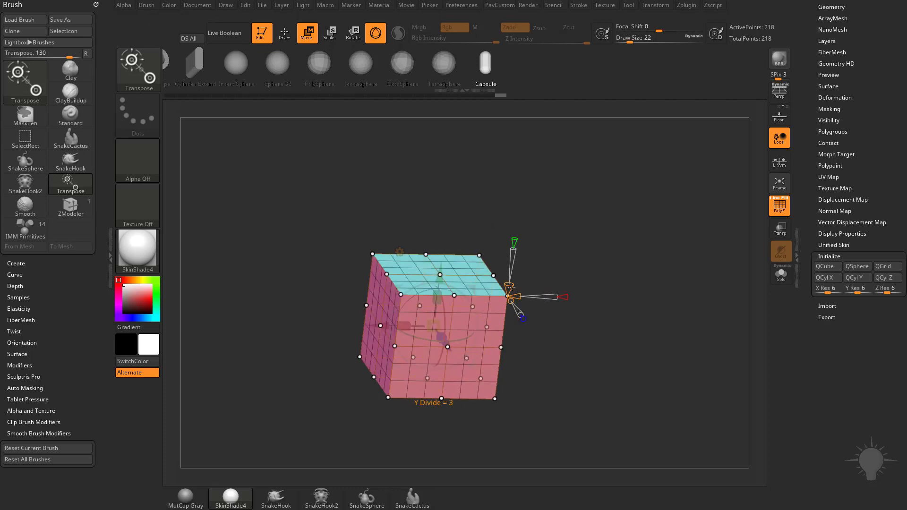
left_click_drag(518, 296, 491, 256)
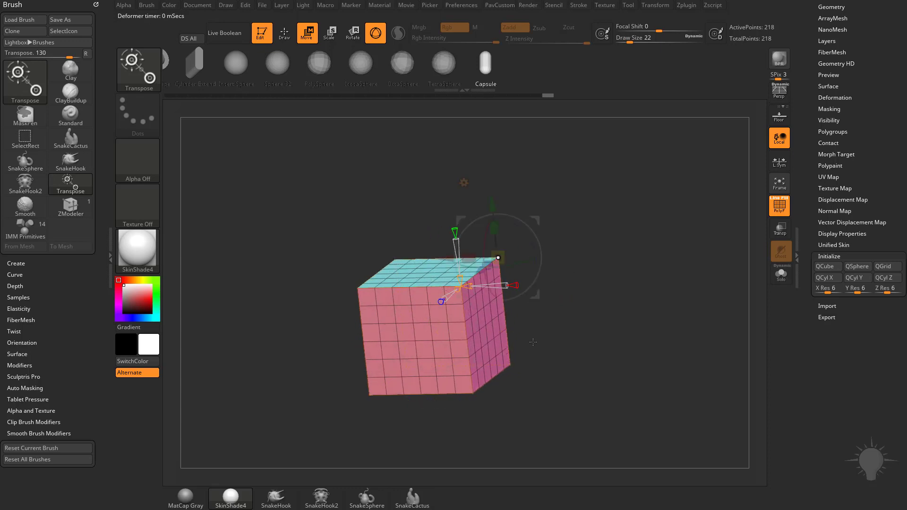
- Isolate single corner control points in turn, try raising the front upper-left one, and undo the move
left_click(510, 365, "alt")
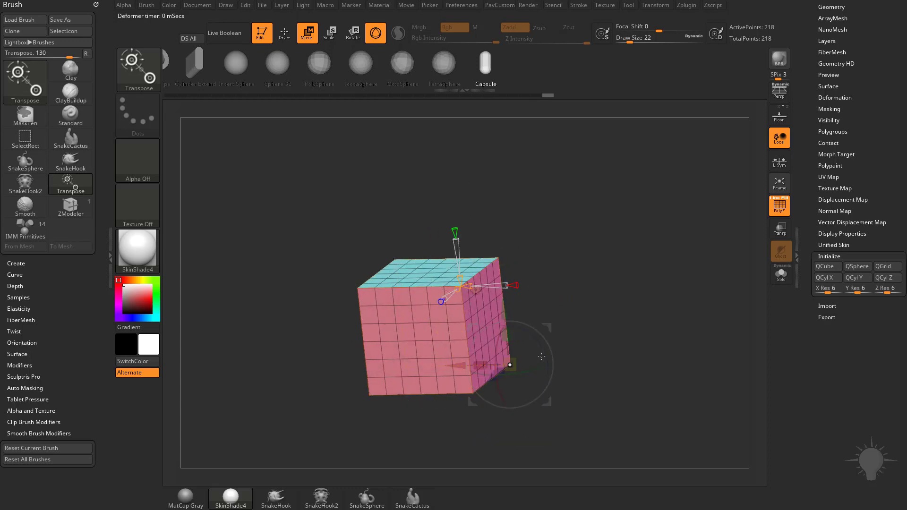
left_click(358, 288, "alt")
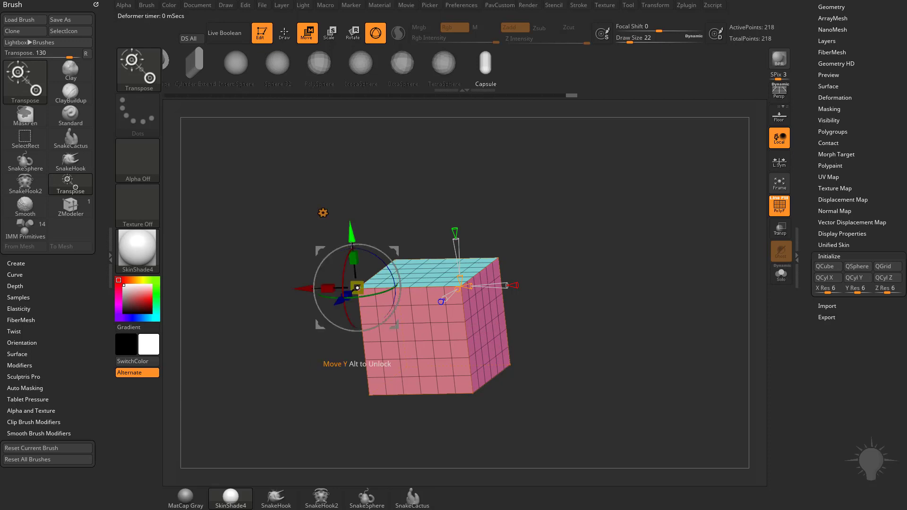
left_click_drag(352, 233, 350, 224)
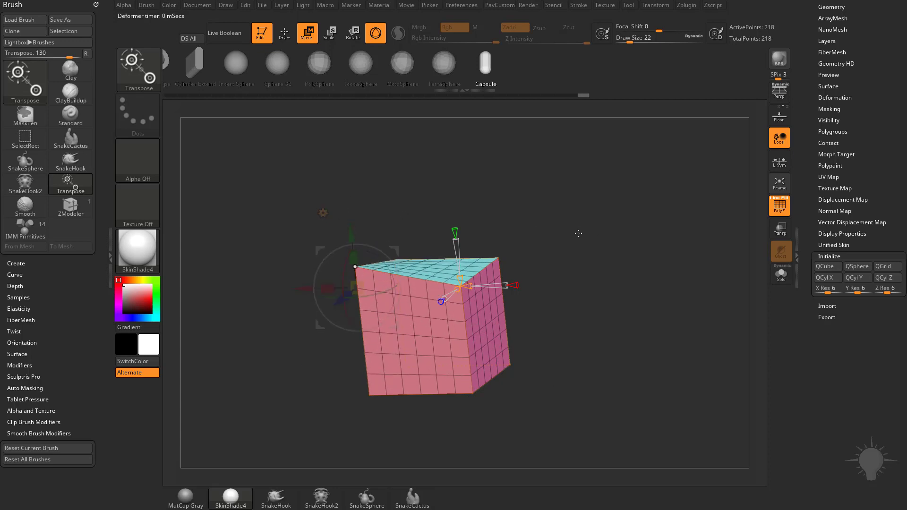
key("ctrl+z")
- Isolate the four control points on the cube's left side with a rectangular mask in the front view
left_click_drag(267, 265, 298, 248)
left_click_drag(310, 383, 306, 382, "shift")
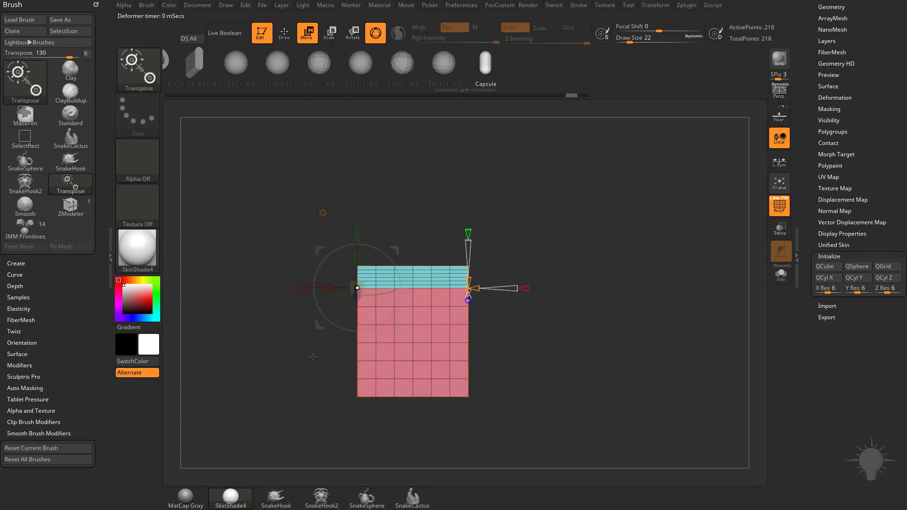
left_click_drag(585, 249, 568, 256)
left_click_drag(271, 216, 368, 422, "ctrl")
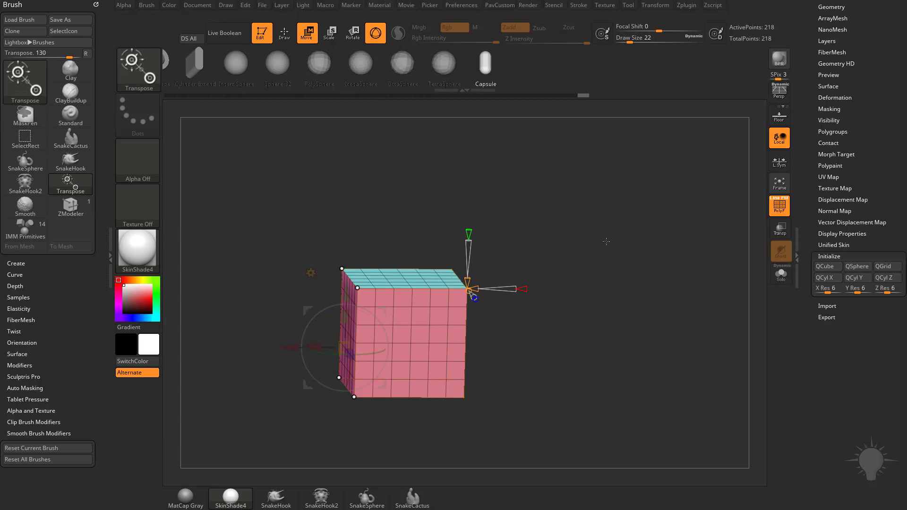
- Mask all of the cube's control points, and clear the mask to bring every corner point back
key("ctrl")
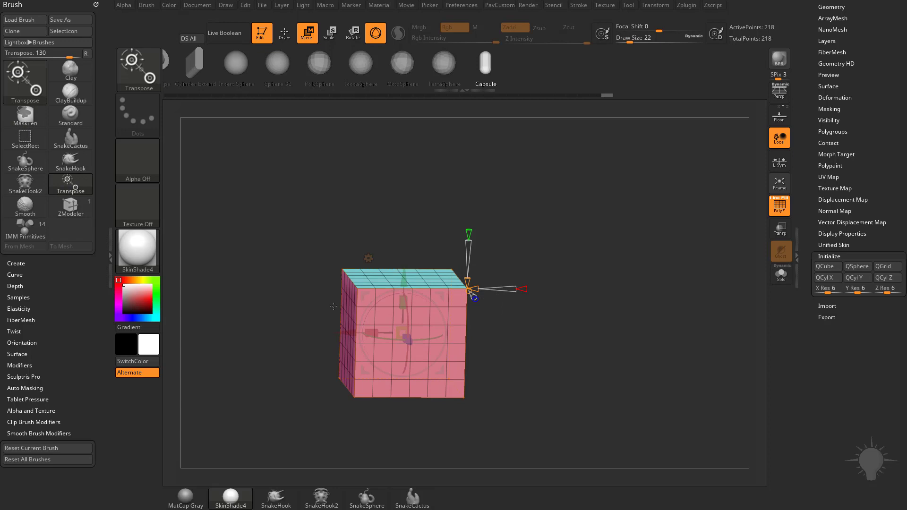
left_click_drag(333, 306, 580, 286)
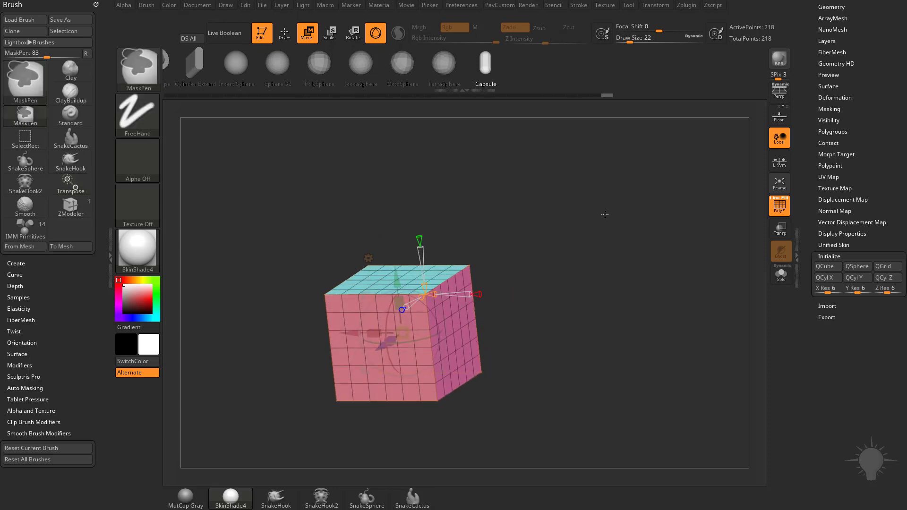
left_click_drag(603, 212, 624, 228, "ctrl")
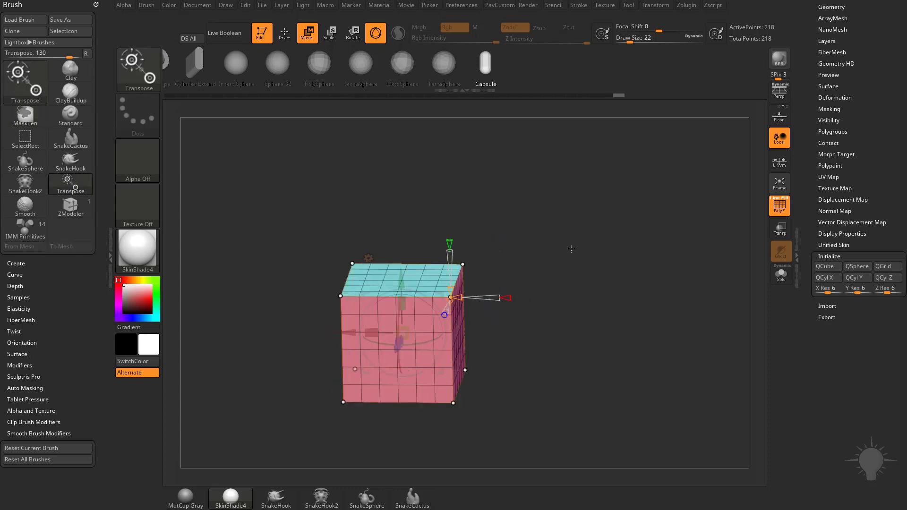
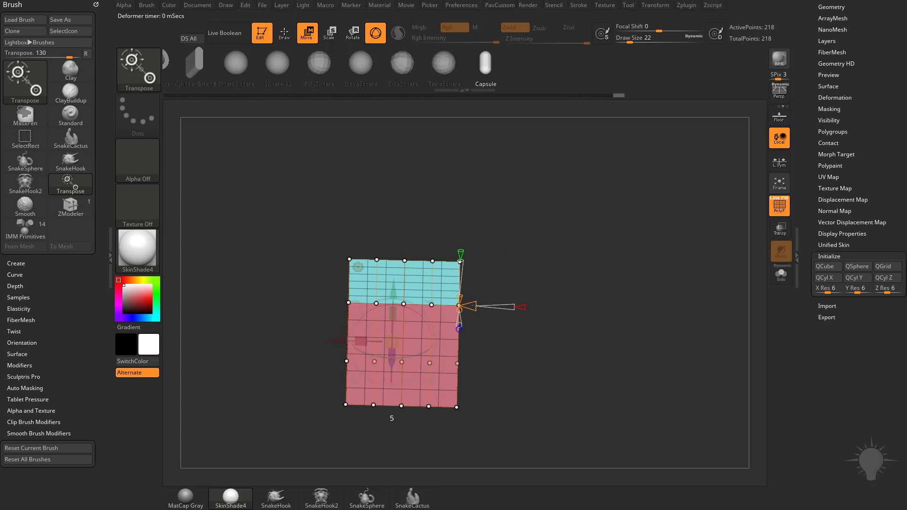
- Set the Deformer's divisions to 5 along the X, Y and Z axes
right_click_drag(488, 283, 460, 290)
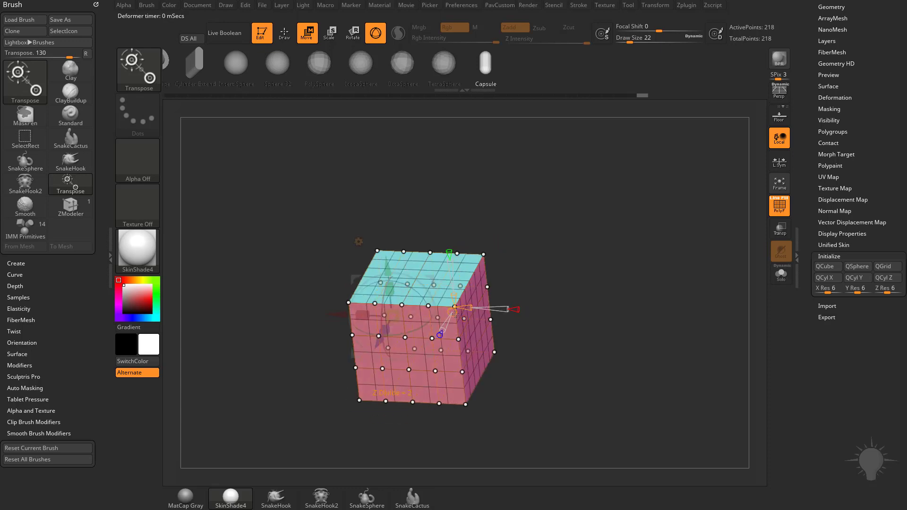
left_click_drag(454, 313, 452, 315)
right_click_drag(538, 276, 566, 274)
left_click_drag(490, 278, 473, 316)
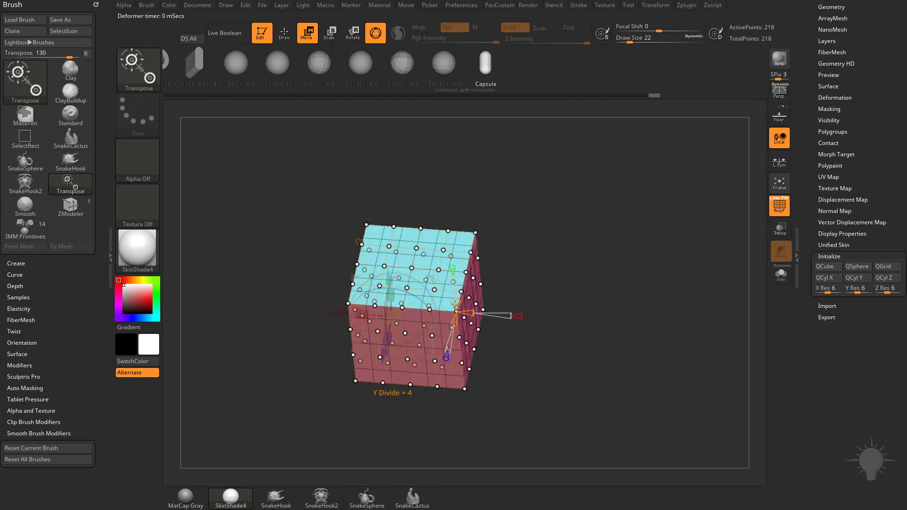
left_click(458, 302)
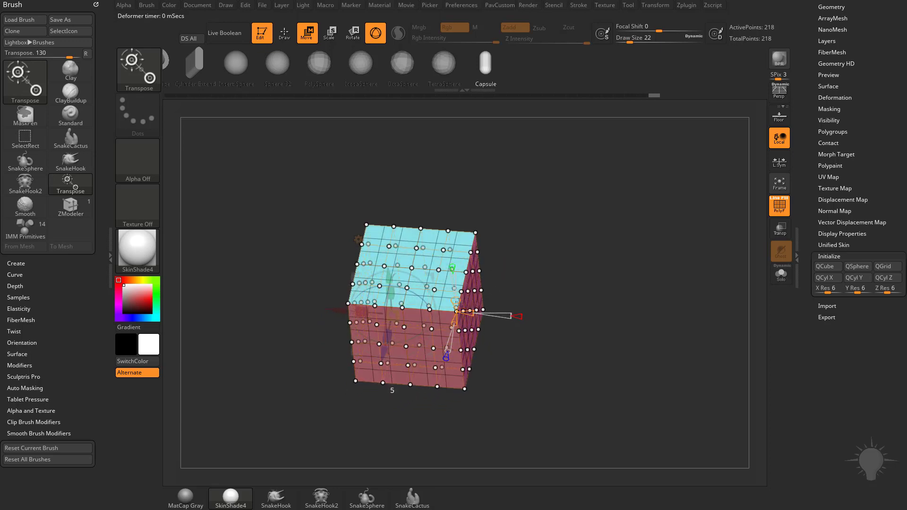
left_click_drag(579, 279, 538, 272)
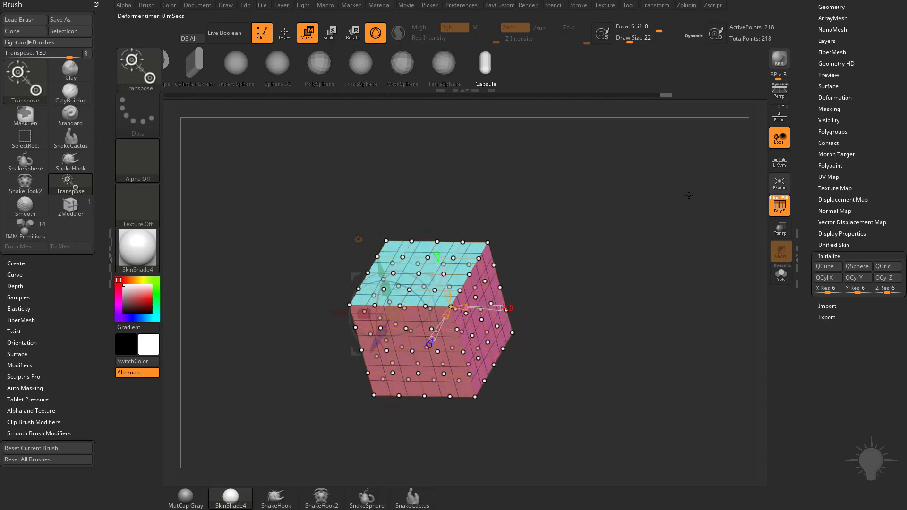
- Mask and unmask all control points, and isolate the 2-by-2 group at the cube's upper-right corner in the front view
key("ctrl")
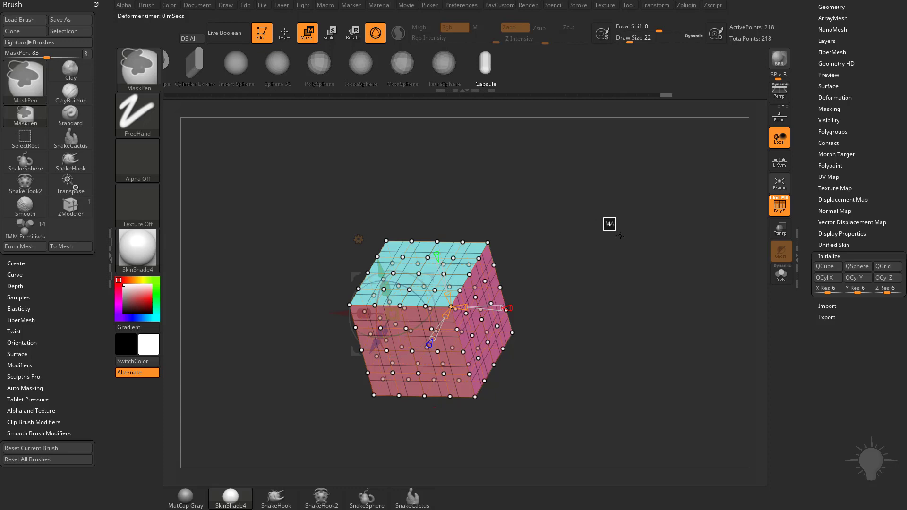
left_click_drag(619, 235, 630, 248, "ctrl")
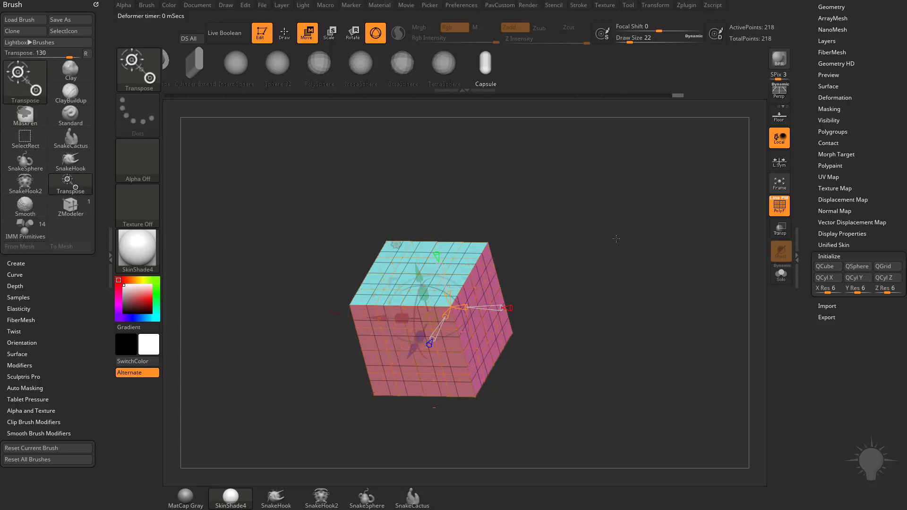
key("ctrl")
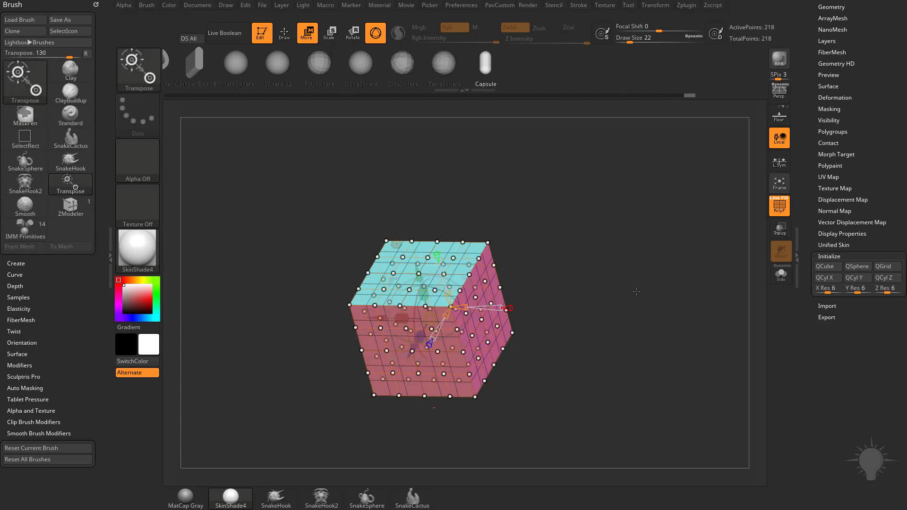
key("ctrl")
mouse_move(588, 278)
left_mouse_down()
mouse_move(605, 226)
mouse_move(593, 206)
mouse_move(469, 293)
left_mouse_up()
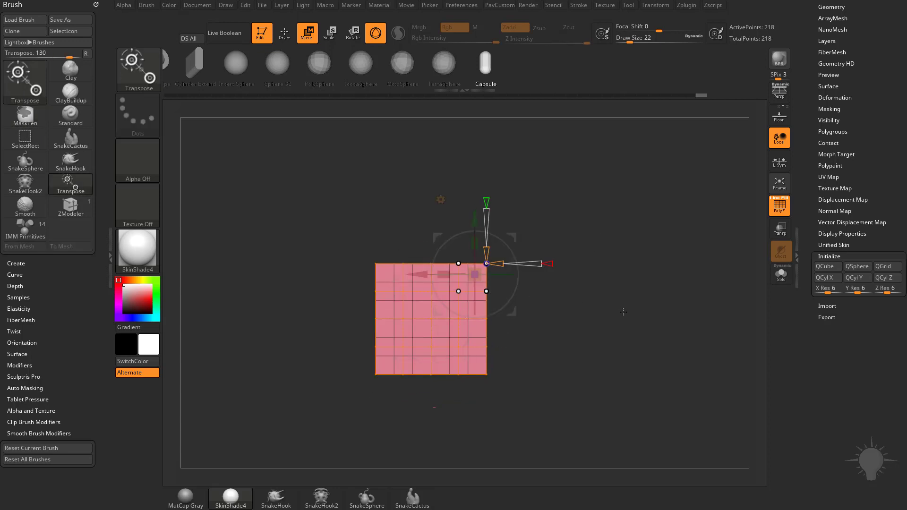
- Increase the Deformer's divisions to 7 along each axis so the control points match the cube's grid
left_click_drag(489, 249, 468, 283)
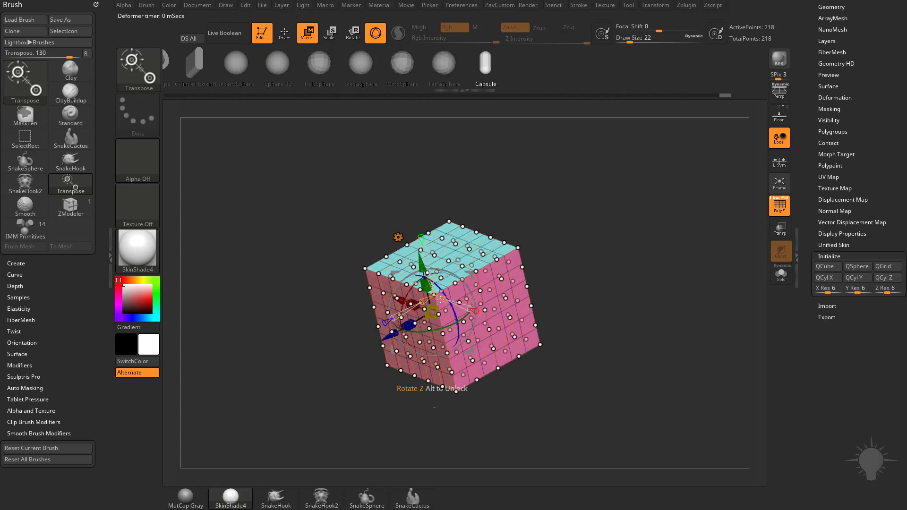
left_click_drag(355, 287, 481, 284, "shift")
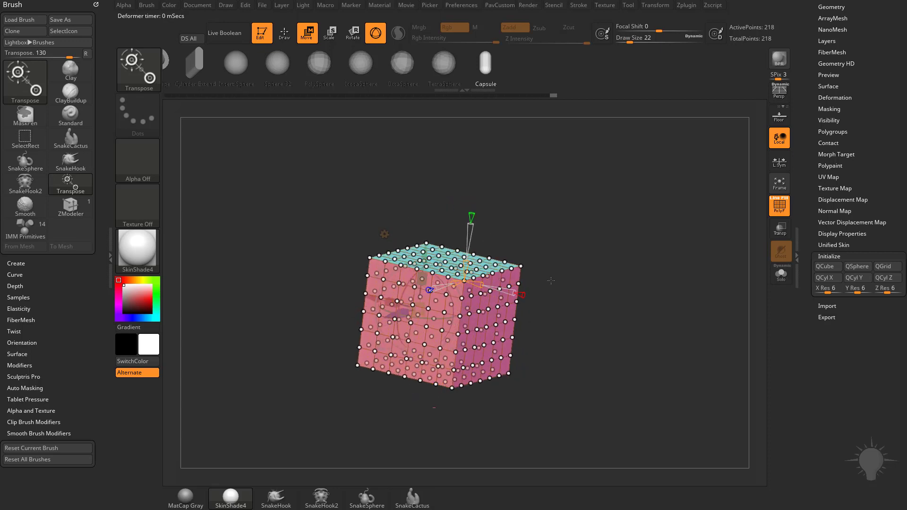
left_click_drag(602, 261, 597, 303)
left_click_drag(547, 224, 576, 267)
right_click_drag(574, 267, 569, 268, "shift")
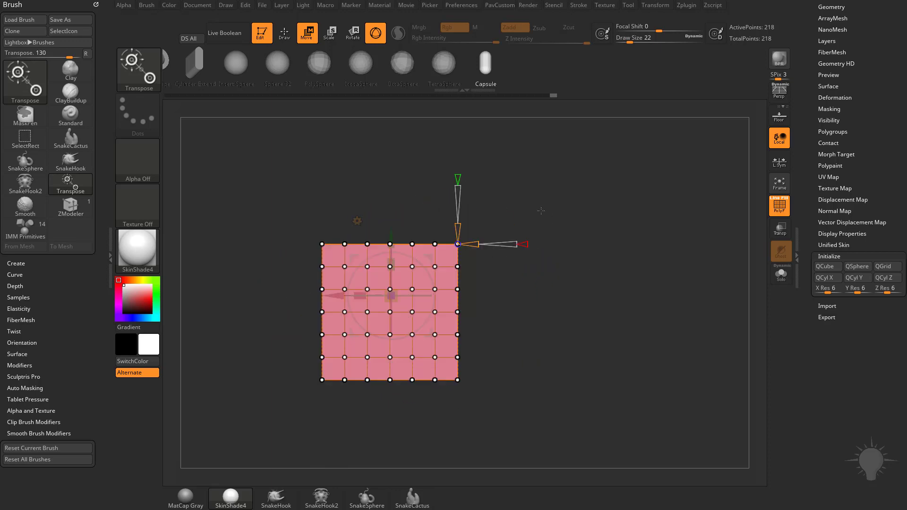
- Isolate the 3-by-3 group of control points at the cube's upper-right corner in the front view
right_click_drag(419, 277, 442, 310, "alt")
mouse_move(571, 295)
left_mouse_down()
mouse_move(581, 267)
mouse_move(562, 221)
mouse_move(425, 324)
mouse_move(426, 335)
left_mouse_up()
key("ctrl")
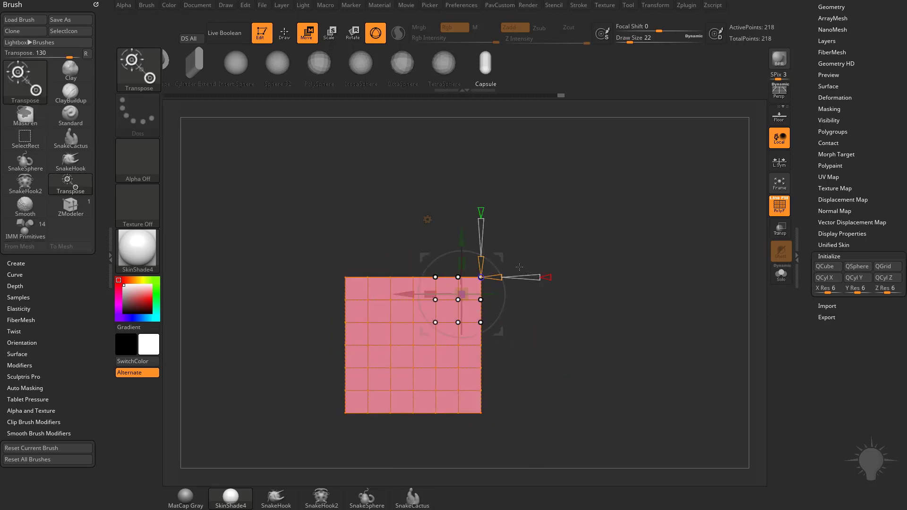
- Try pulling the isolated corner control points diagonally up and away from the cube, and undo the deformation
left_click_drag(482, 277, 524, 248)
mouse_move(666, 289)
left_mouse_down()
mouse_move(597, 293)
mouse_move(659, 291)
left_mouse_up()
key("ctrl+z")
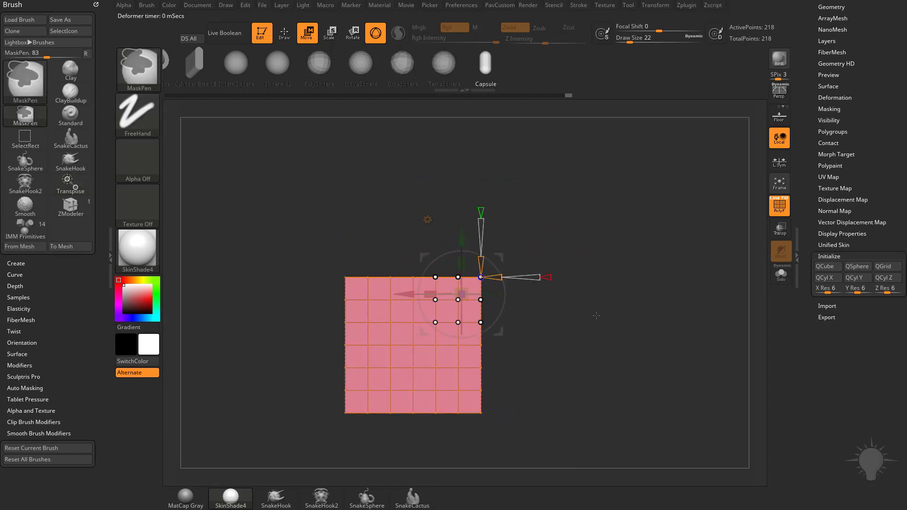
left_click_drag(598, 243, 601, 200)
left_click_drag(641, 169, 449, 177)
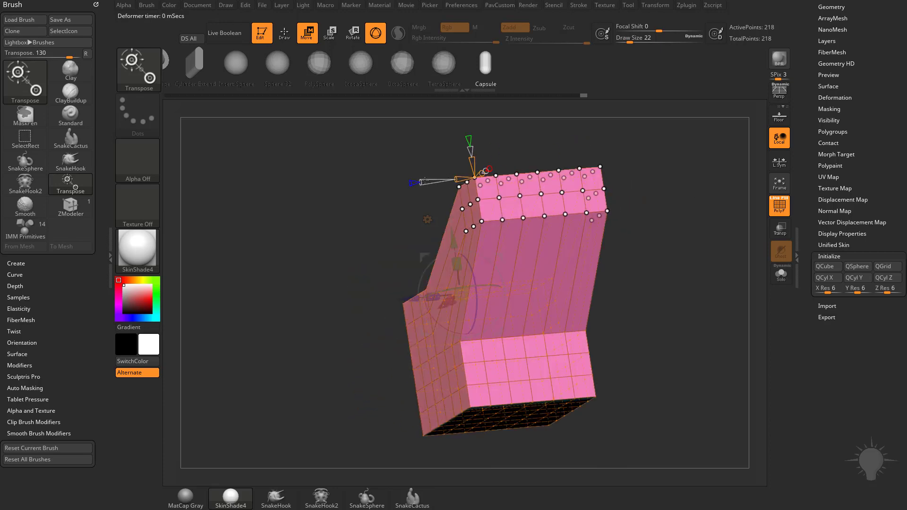
left_click_drag(637, 196, 709, 210, "shift")
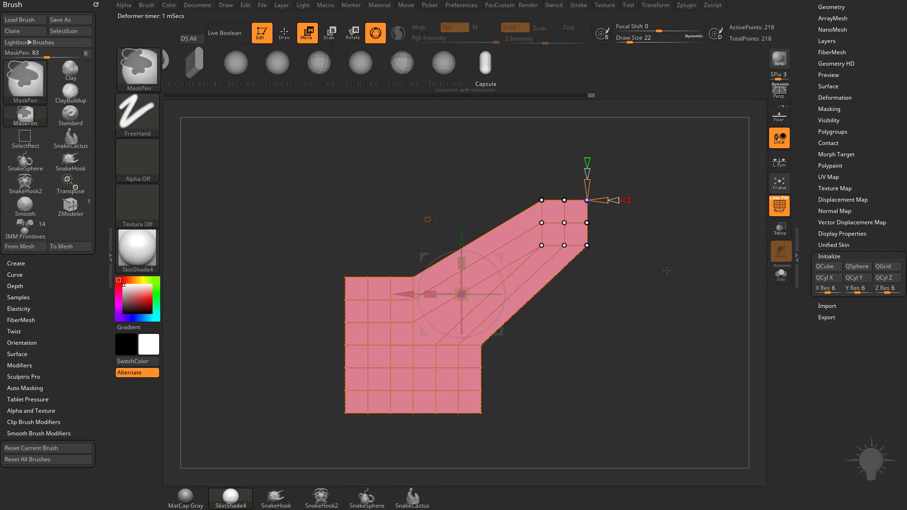
key("ctrl+z")
key("ctrl+z")
key("ctrl+z")
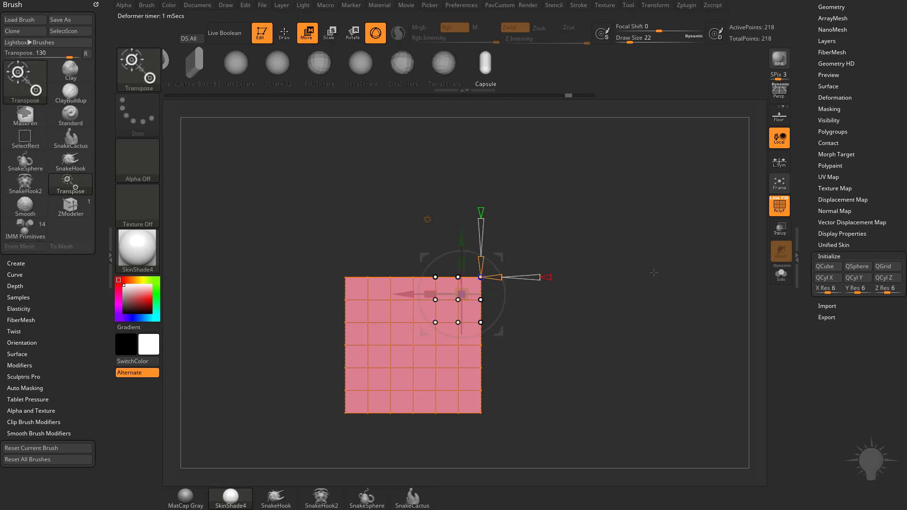
- Mask all control points, clear the mask to restore the full lattice, and inspect it from several angles
left_click_drag(620, 237, 650, 292, "ctrl")
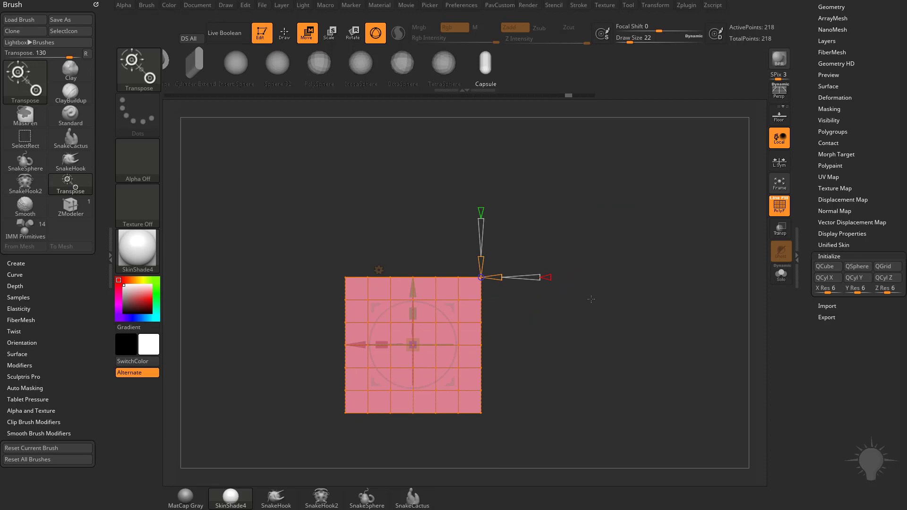
left_click_drag(628, 249, 641, 314, "ctrl")
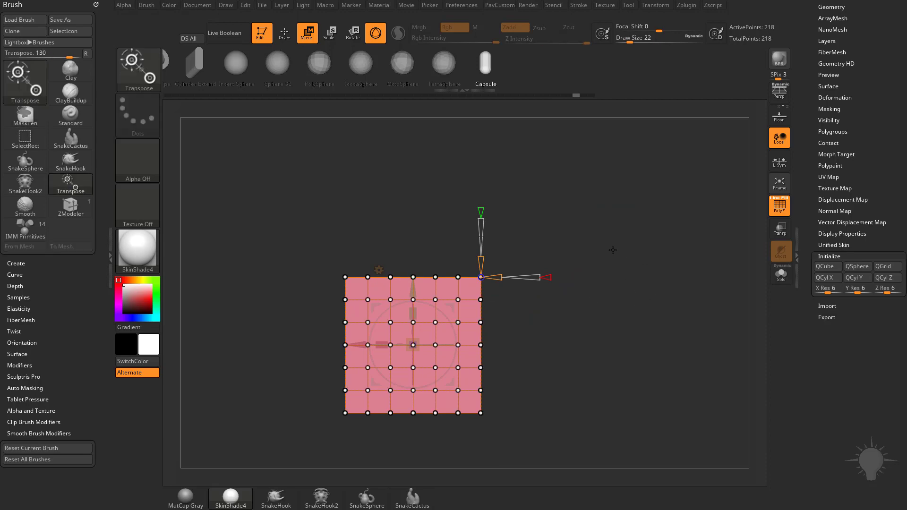
left_click_drag(619, 255, 624, 279)
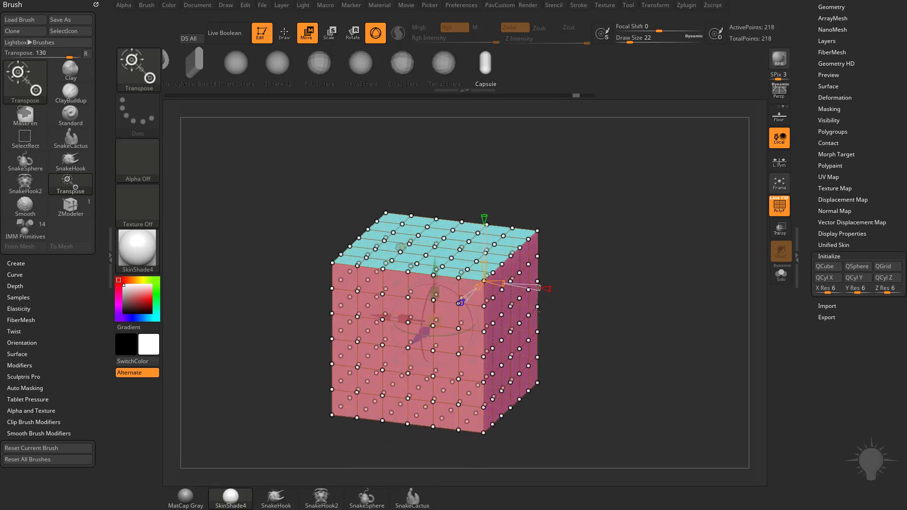
left_click_drag(627, 304, 628, 300)
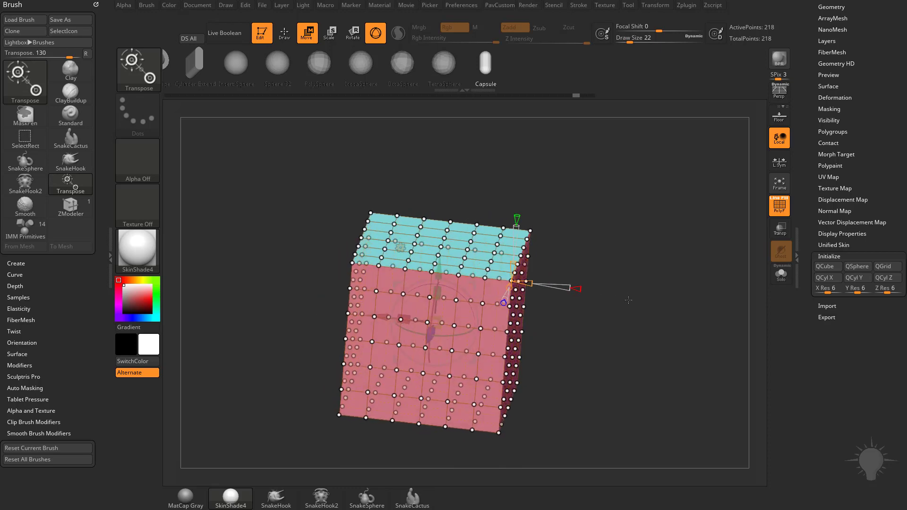
left_click_drag(611, 226, 447, 249)
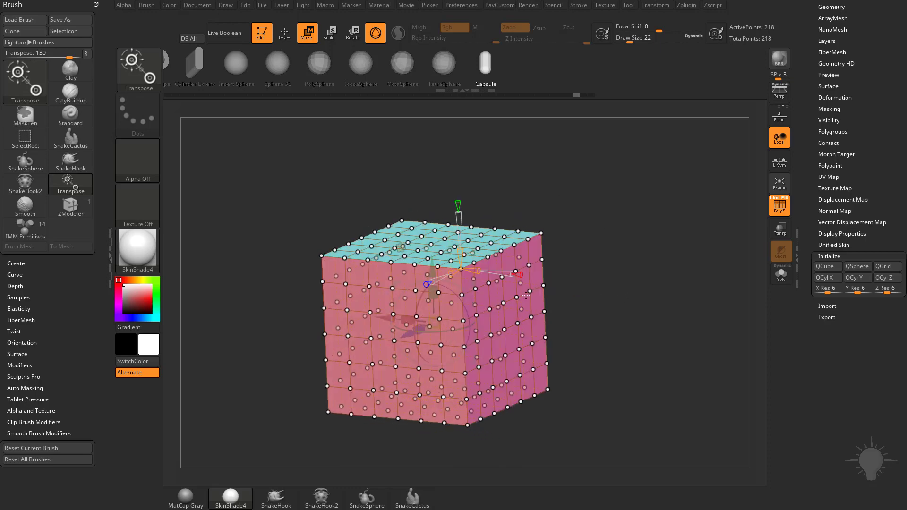
- Isolate a single control point at the centre of the cube's side face and try pulling it outward
right_click_drag(525, 295, 521, 317)
left_click_drag(477, 286, 540, 262)
key("ctrl+z")
right_click_drag(518, 342, 493, 333)
left_click(483, 342)
left_click_drag(585, 305, 603, 299)
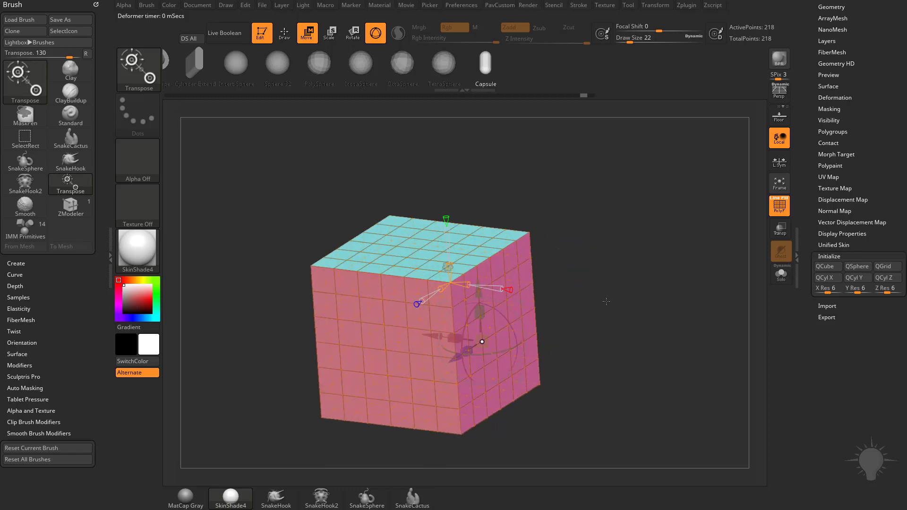
left_click_drag(433, 336, 473, 347)
key("ctrl+z")
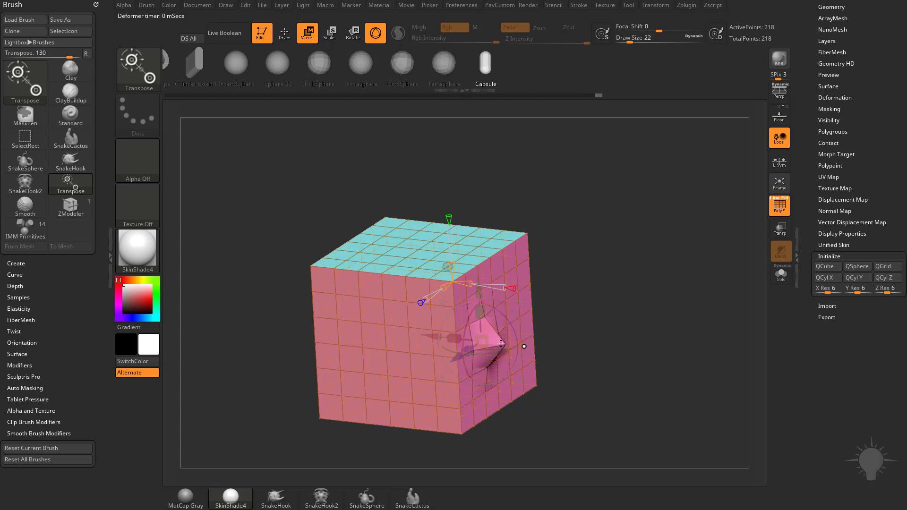
- Try adjusting the Deformer's axis handles to reshape the spike at the pulled control point, and undo the changes
left_click_drag(503, 288, 442, 287)
left_click_drag(454, 229, 426, 225)
left_click_drag(545, 219, 576, 304)
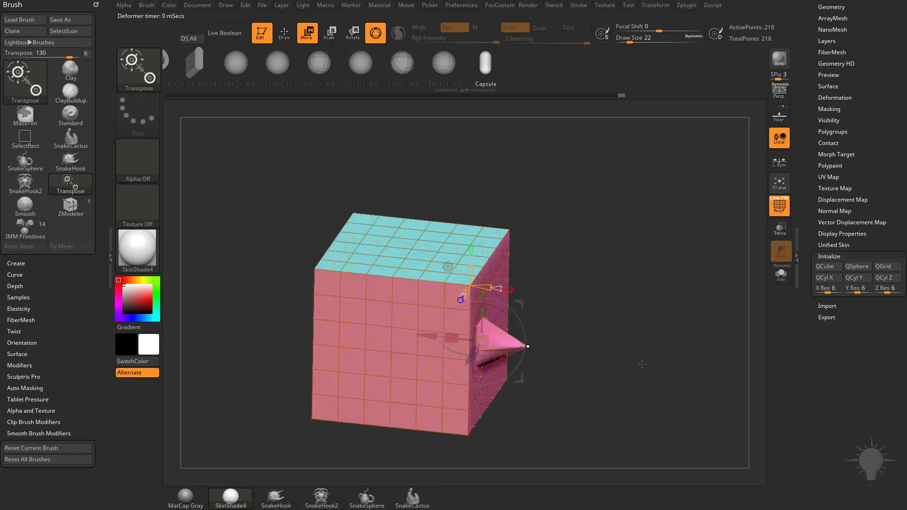
key("ctrl+z")
key("ctrl+z")
key("ctrl+z")
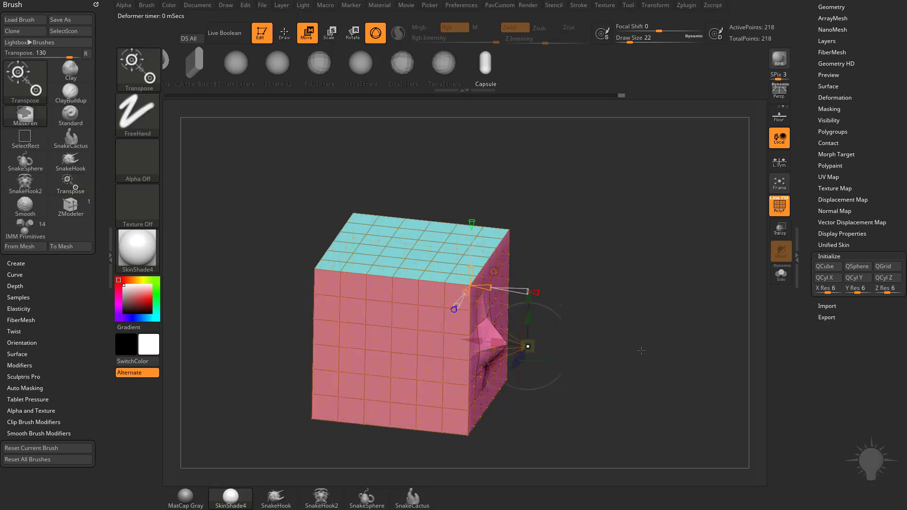
- Reduce the Deformer's divisions along each axis until only the cube's corner control points remain
left_click_drag(635, 343, 621, 319, "alt")
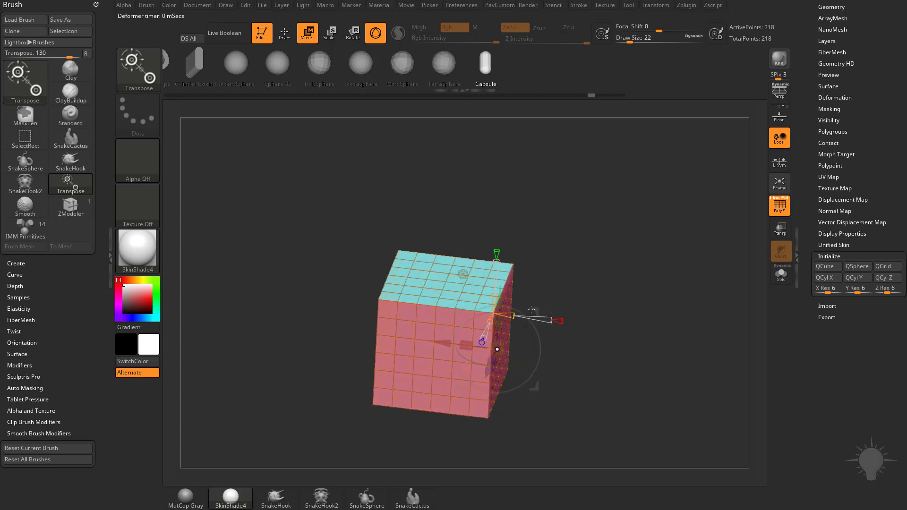
left_click_drag(513, 316, 503, 315)
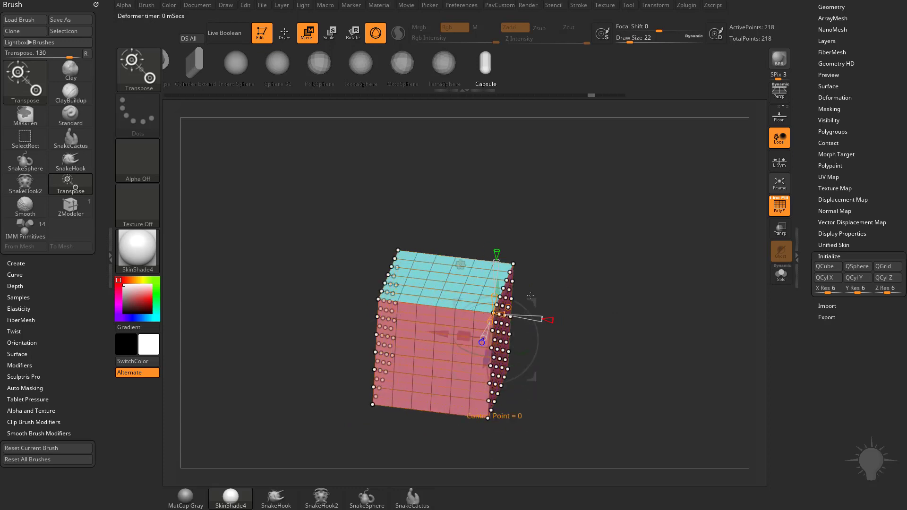
right_click_drag(503, 312, 485, 332)
left_click_drag(480, 321, 640, 286)
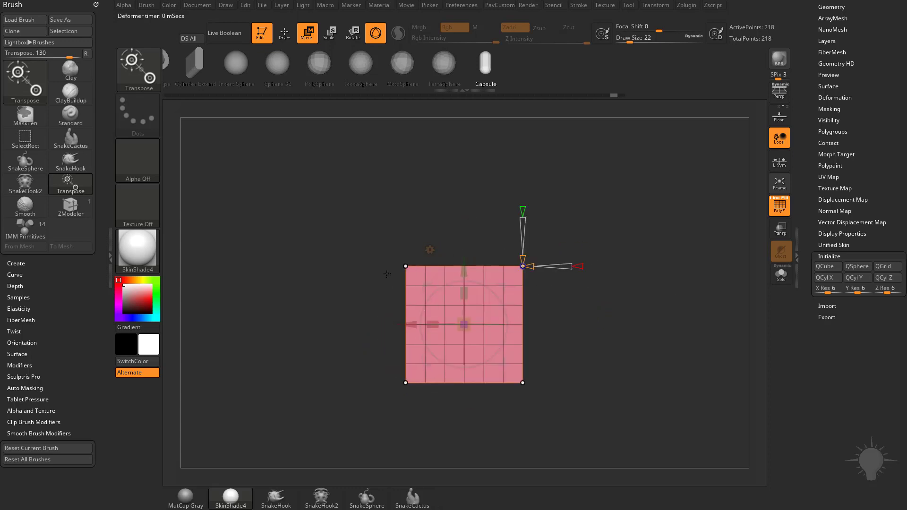
- Isolate the control points on the cube's left side, try scaling them down into a taper, and undo it
left_click_drag(345, 190, 425, 428, "ctrl")
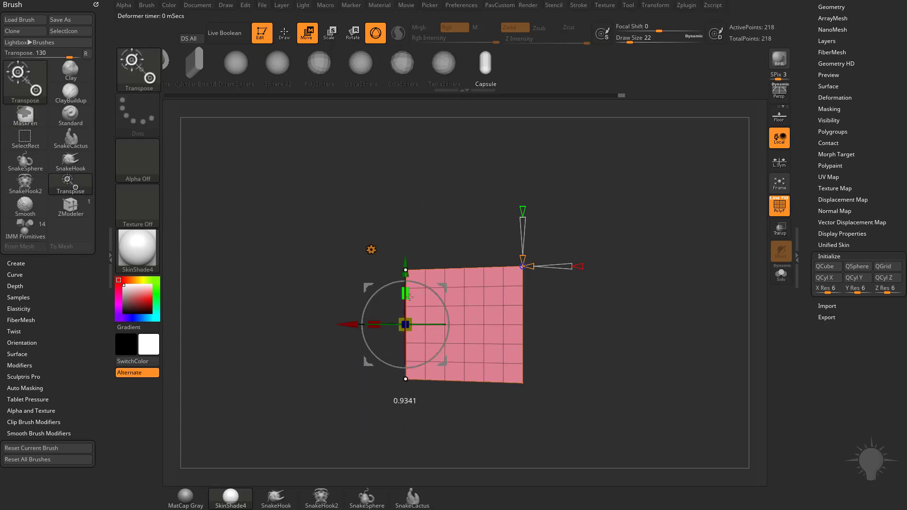
left_click_drag(593, 265, 645, 284)
left_click_drag(430, 334, 671, 312)
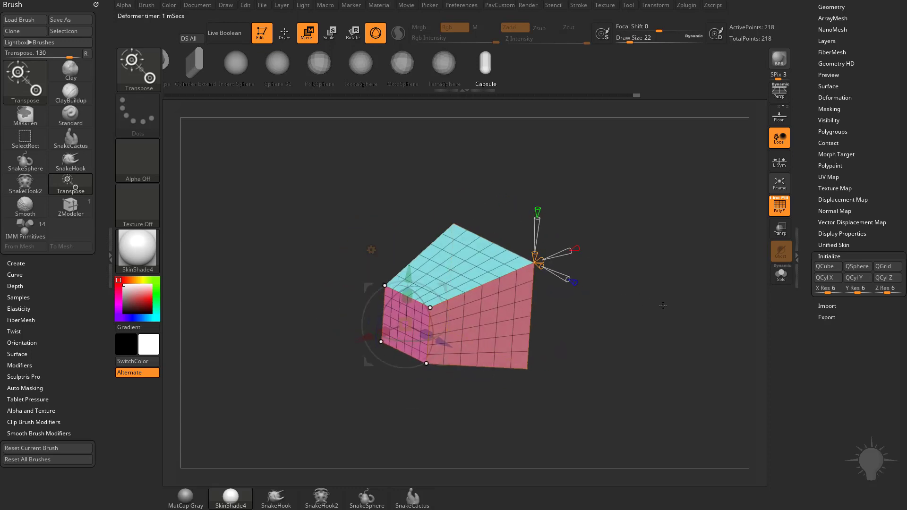
left_click_drag(598, 272, 607, 320)
key("ctrl+z")
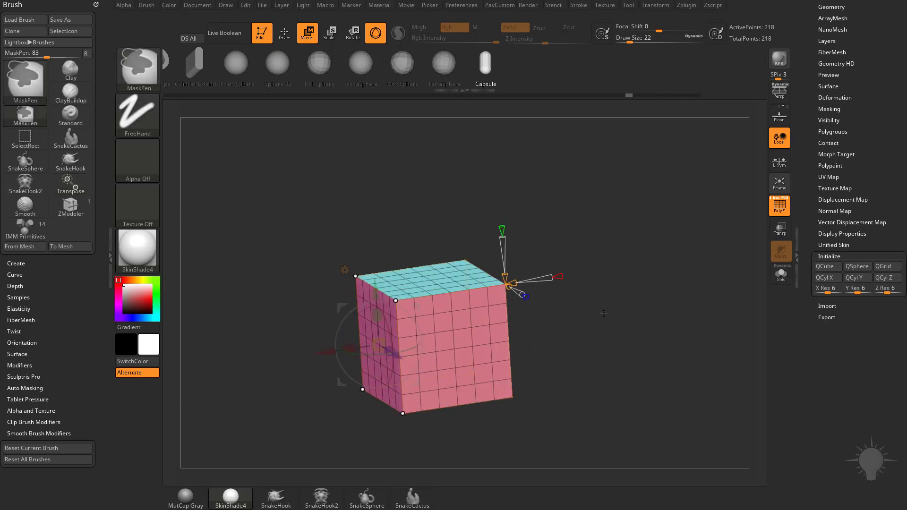
- Delete the Deformer from the cube and return to the straight front view
left_click(347, 271)
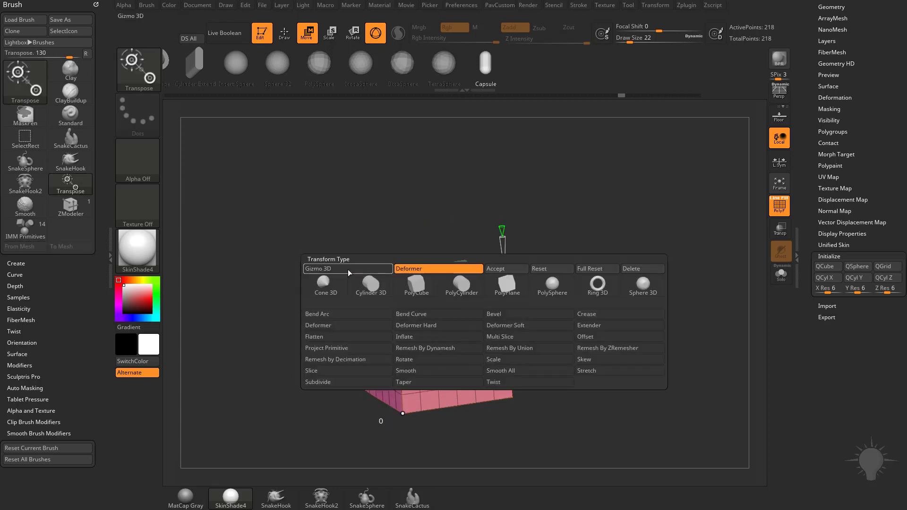
left_click(631, 270)
left_click_drag(631, 295, 603, 290, "shift")
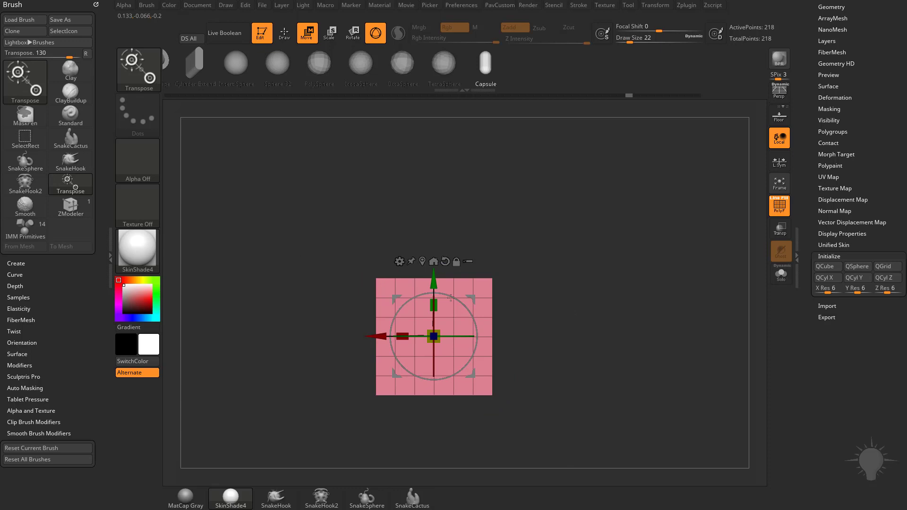
- Try tapering the cube's left side without a Deformer by masking successive columns and scaling the unmasked part along Y
left_click_drag(332, 211, 439, 427, "ctrl")
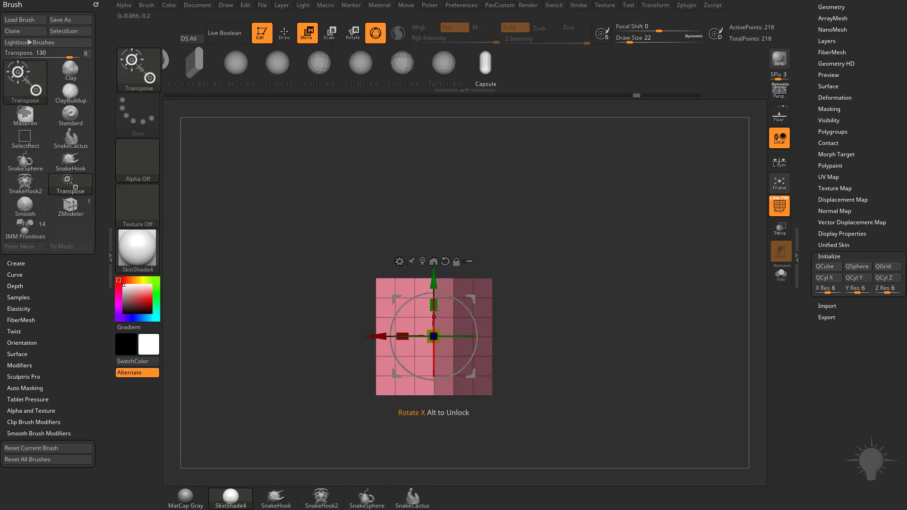
left_click_drag(434, 306, 434, 318)
left_click_drag(516, 249, 404, 411, "ctrl")
left_click_drag(434, 305, 434, 313)
left_click_drag(518, 251, 394, 405, "ctrl")
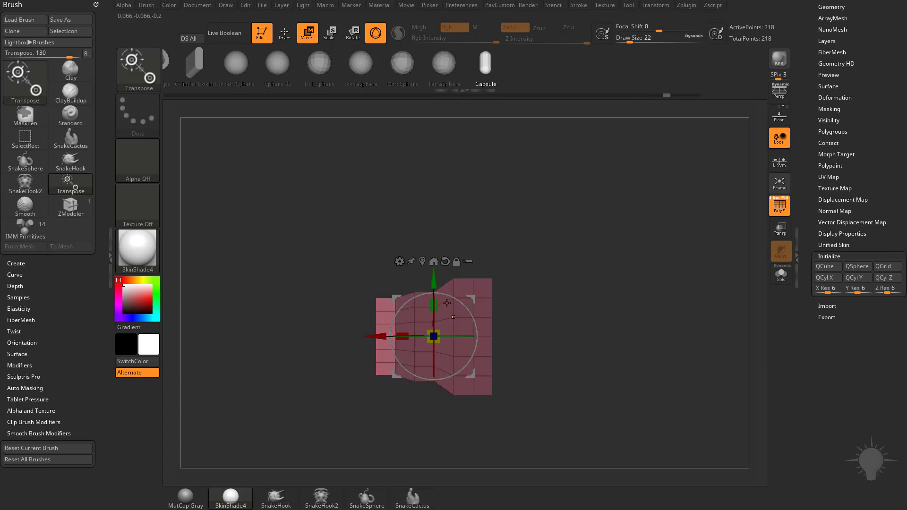
left_click_drag(434, 305, 433, 311)
left_click_drag(557, 219, 568, 230, "ctrl")
- Undo all the masked scaling edits to restore the plain cube
key("ctrl+z")
key("ctrl+z")
key("ctrl+z")
key("ctrl+z")
key("ctrl+z")
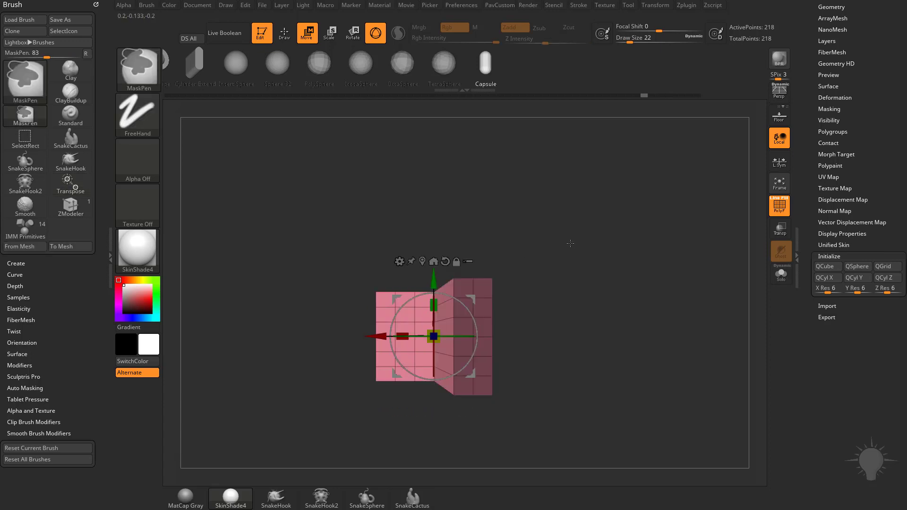
key("ctrl+z")
key("ctrl+z")
- Select the ClipCurve brush, try tapering the cube with slanted clips across its left side, and undo the clips
left_click(143, 69, "ctrl+shift")
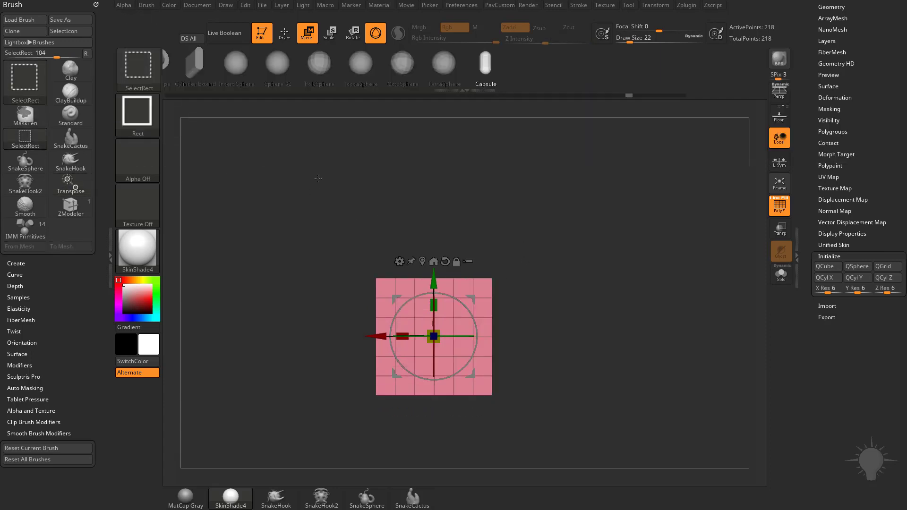
left_click(160, 75, "ctrl+shift")
left_click(256, 122, "ctrl+shift")
mouse_move(228, 351)
left_mouse_down("ctrl+shift")
mouse_move(350, 301)
mouse_move(593, 253)
left_mouse_up("ctrl+shift")
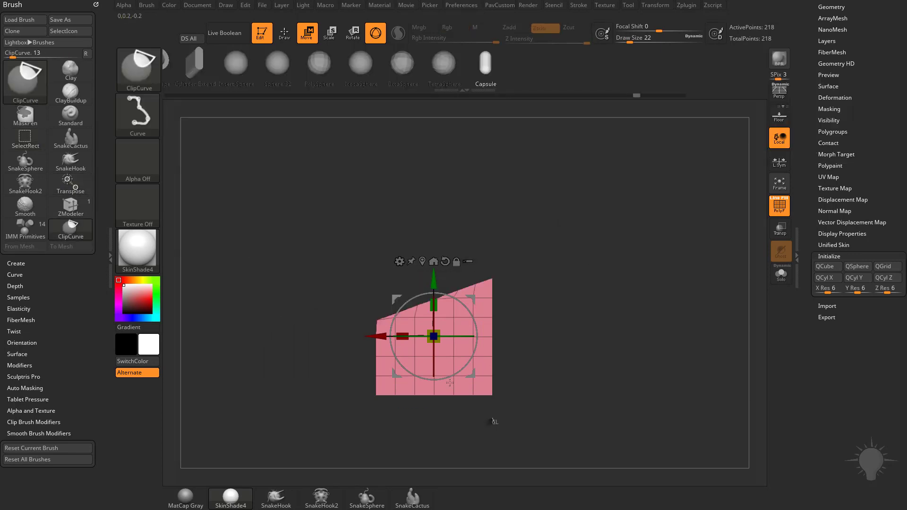
left_click_drag(450, 383, 320, 352, "ctrl+shift")
left_click_drag(325, 362, 562, 284)
key("ctrl+z")
key("ctrl+z")
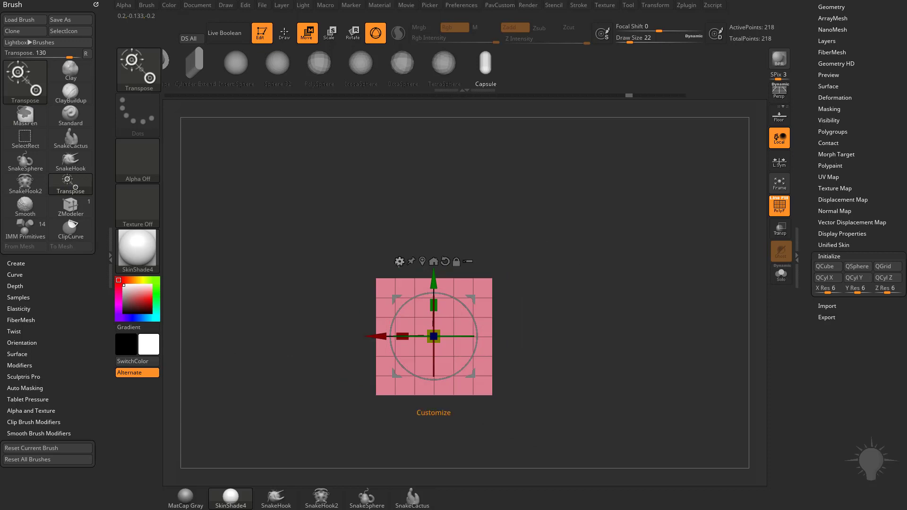
- Add a Deformer, isolate the control points on the cube's left side, and scale them down to taper that side
left_click(399, 261)
left_click(402, 300)
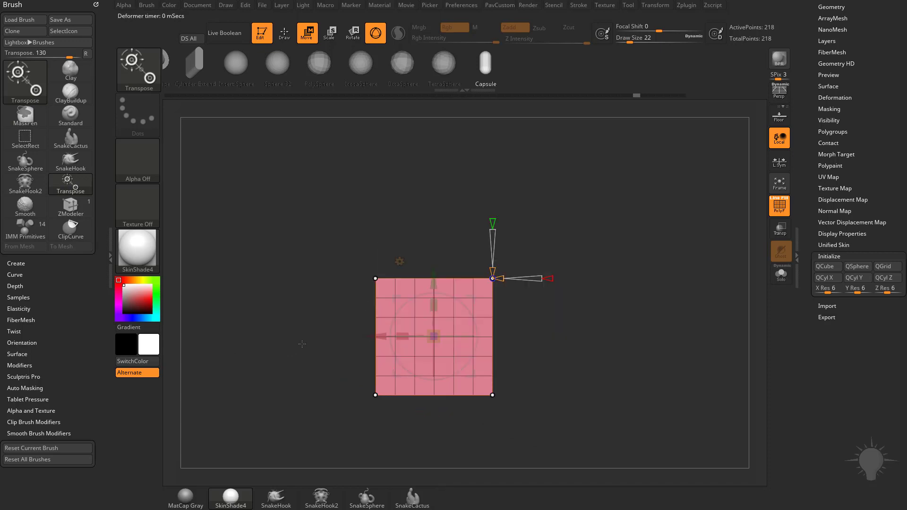
left_click_drag(327, 230, 385, 427, "ctrl")
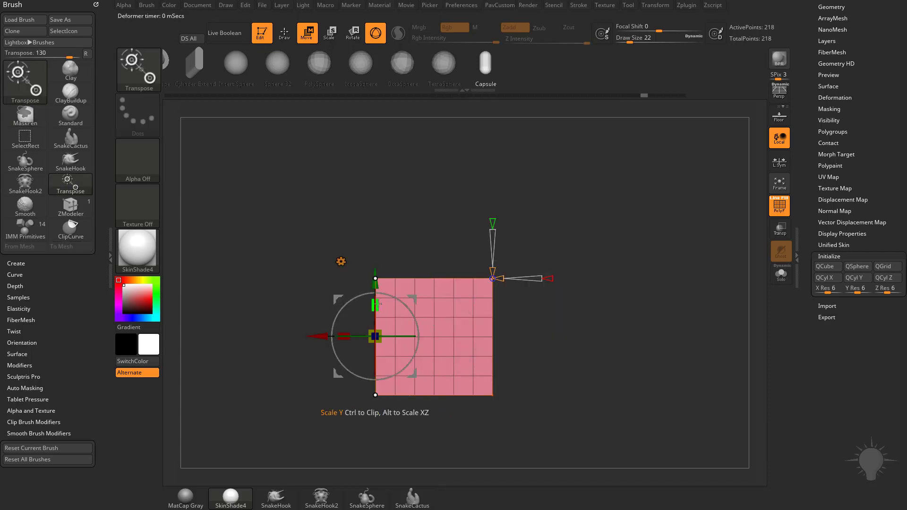
left_click_drag(377, 305, 376, 322)
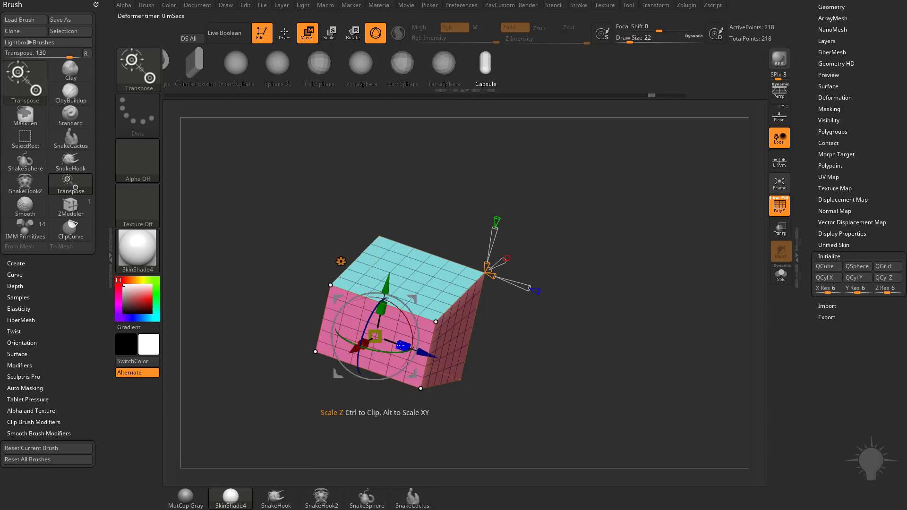
left_click_drag(382, 308, 387, 313)
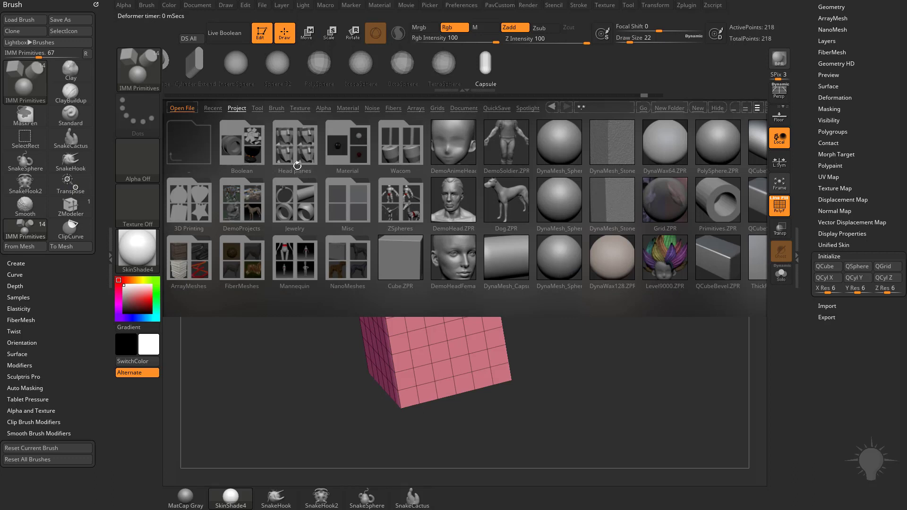
- Load the DemoHead.ZTL tool from Lightbox and hide the browser
left_click(259, 109)
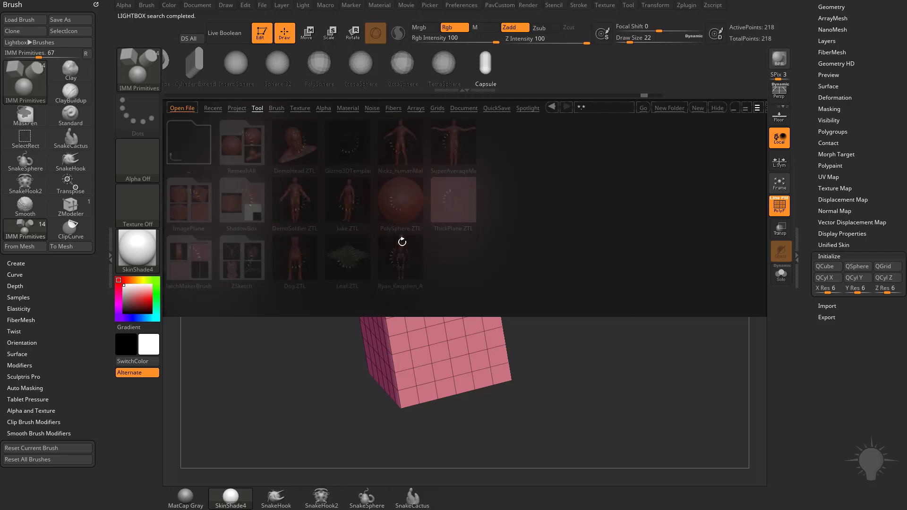
double_click(303, 144)
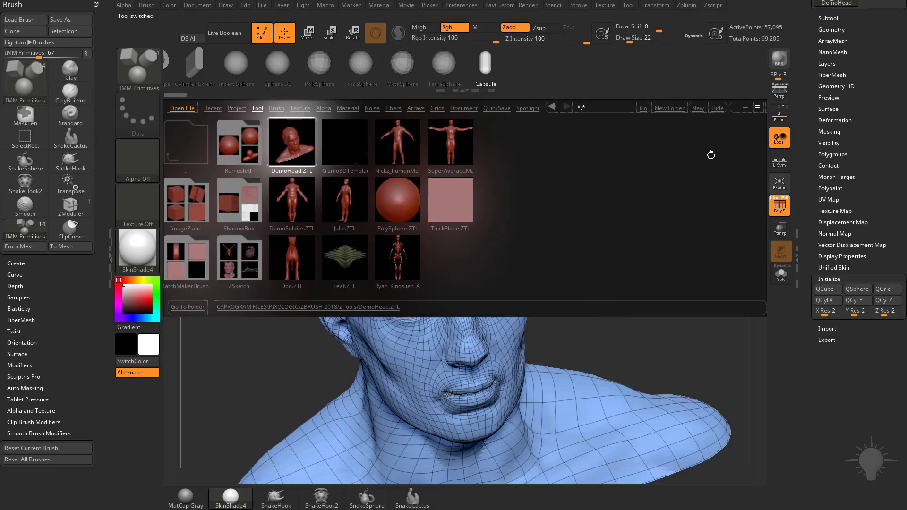
left_click(717, 109)
- Lower the head's subdivision level to 1 and delete the higher subdivision levels
left_click_drag(805, 93, 806, 162)
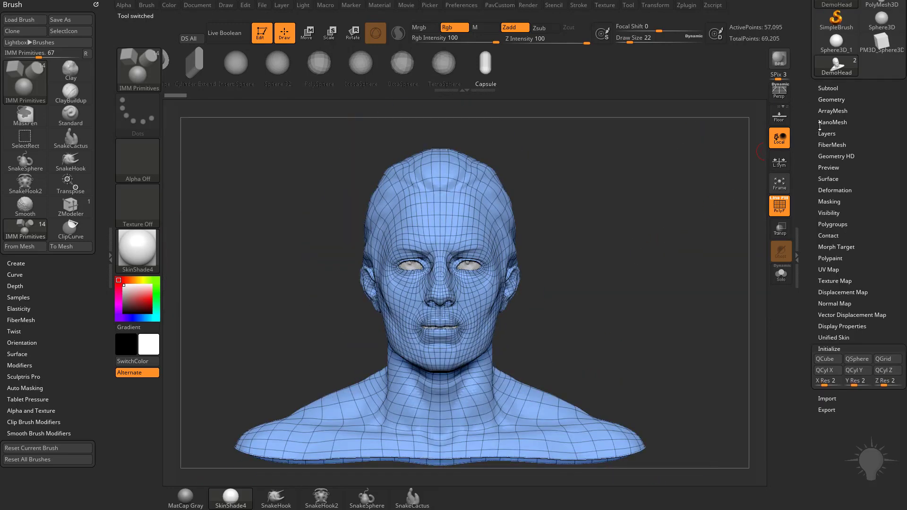
left_click(831, 99)
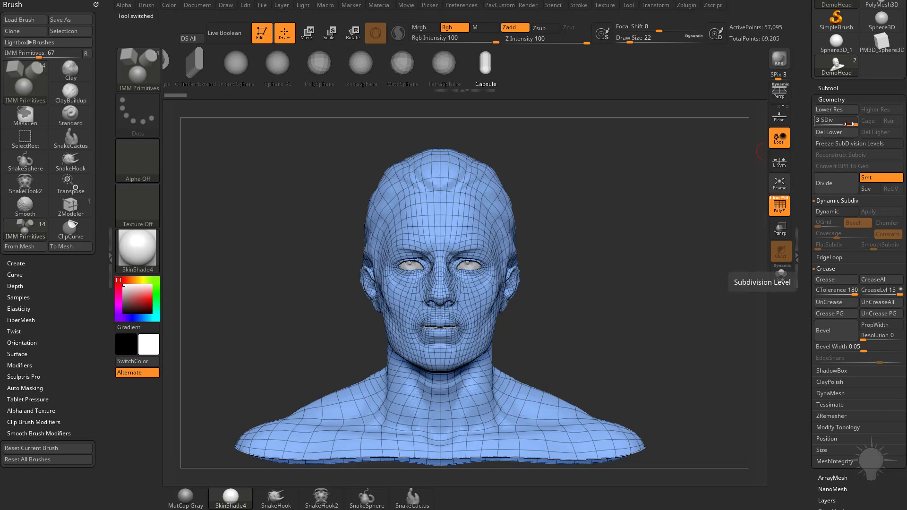
left_click_drag(848, 124, 817, 123)
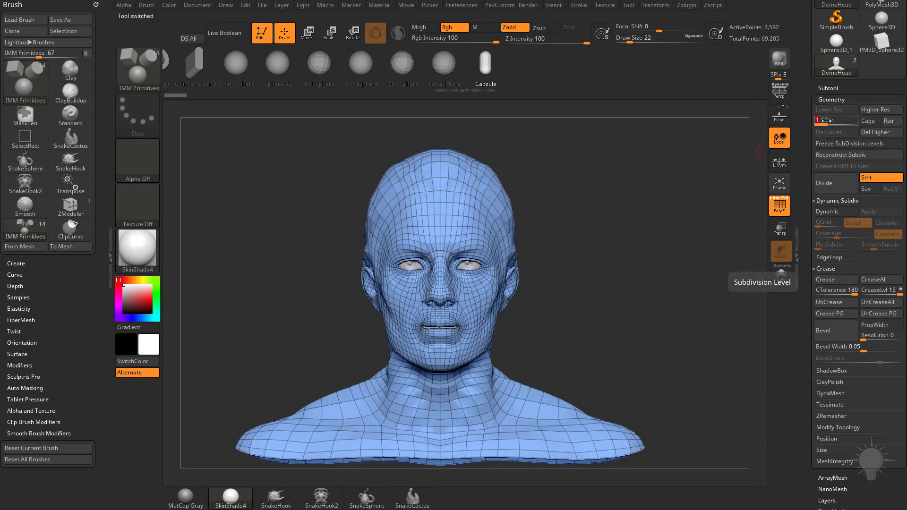
left_click(873, 141)
- Activate the gizmo on the head and add a Deformer to it
left_click_drag(629, 275, 619, 279)
key("w")
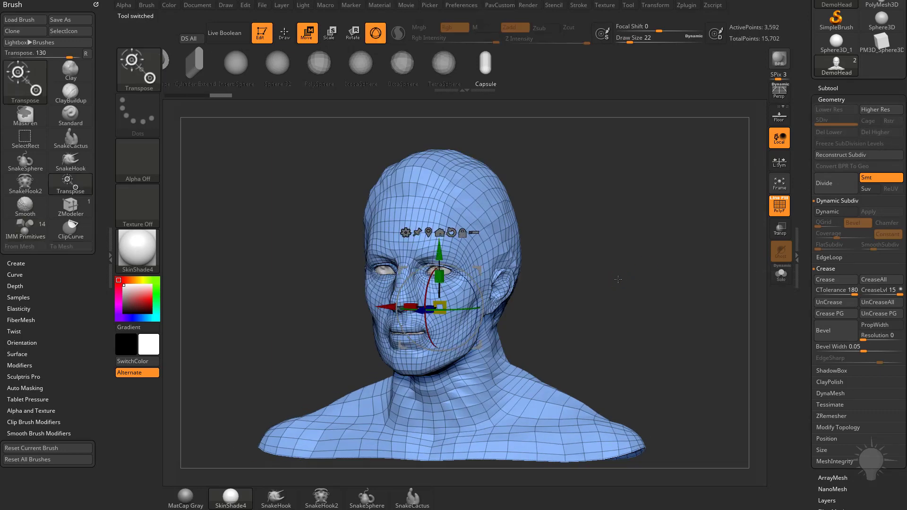
left_click(406, 233)
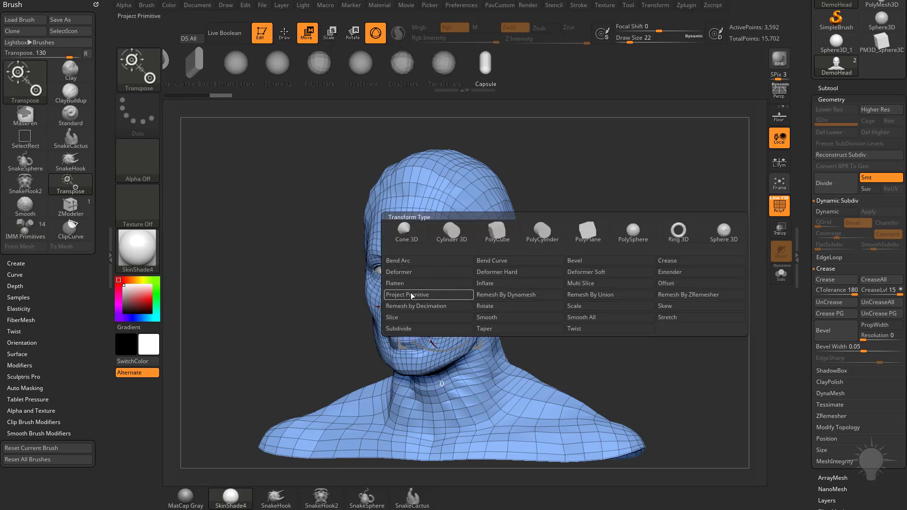
left_click(416, 272)
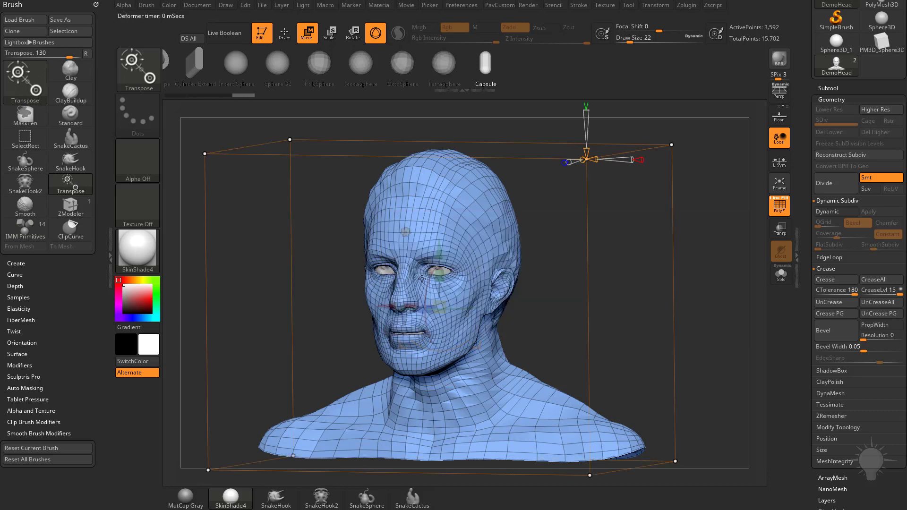
- Isolate the control points at the upper-right corner of the head's lattice and try deforming the head with them
left_click_drag(689, 261, 663, 255, "alt")
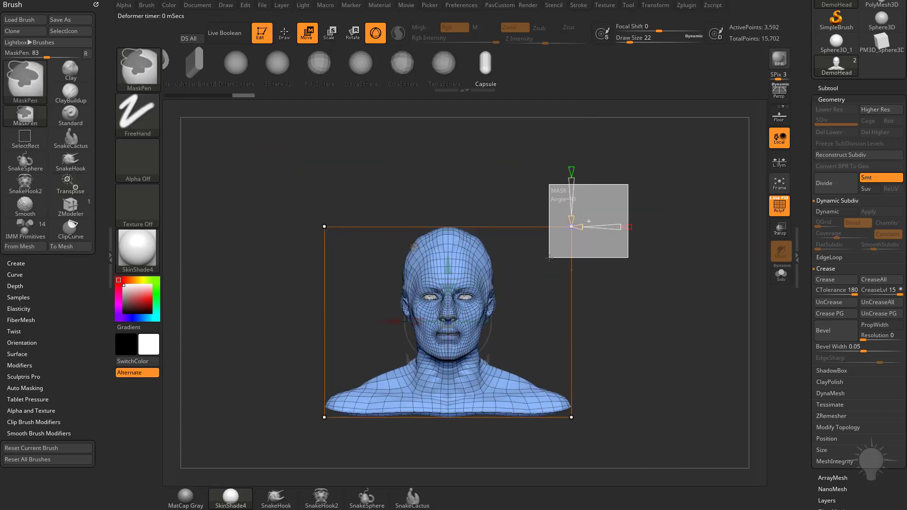
left_click_drag(616, 226, 527, 273)
left_click_drag(706, 234, 674, 211)
key("ctrl+z")
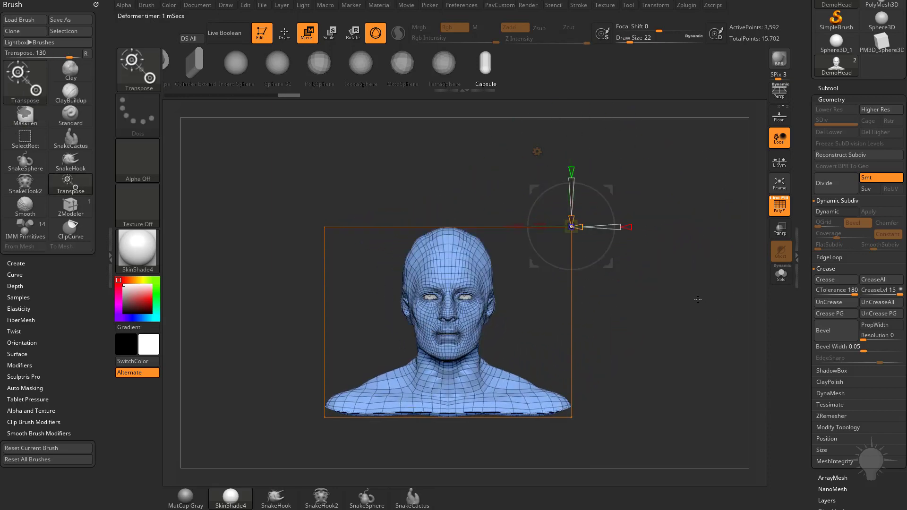
- Mask all control points of the head's lattice and unmask only the four along its top
left_click_drag(661, 252, 711, 284, "ctrl")
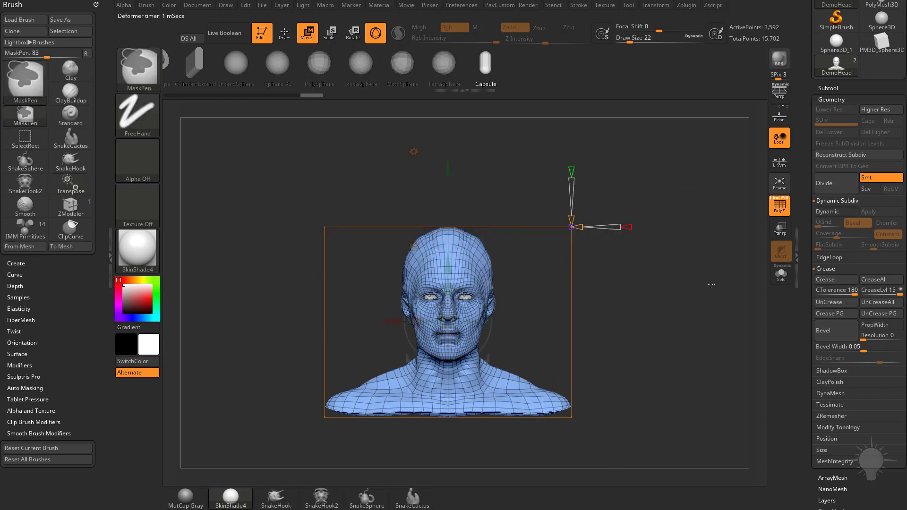
left_click_drag(261, 175, 644, 249)
left_click_drag(659, 209, 550, 189)
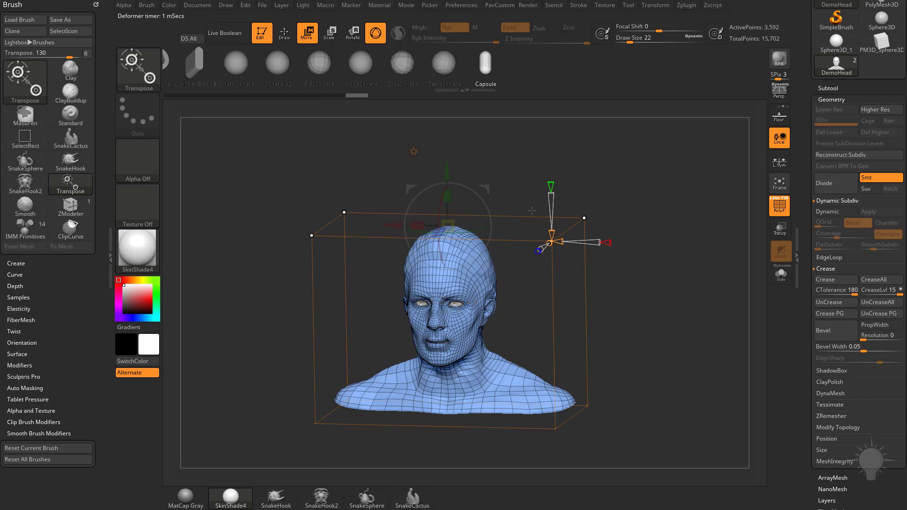
- Try moving the top control points downward to squash the head, and undo the move
left_click_drag(448, 179, 455, 240)
key("ctrl+z")
left_click_drag(695, 216, 714, 222)
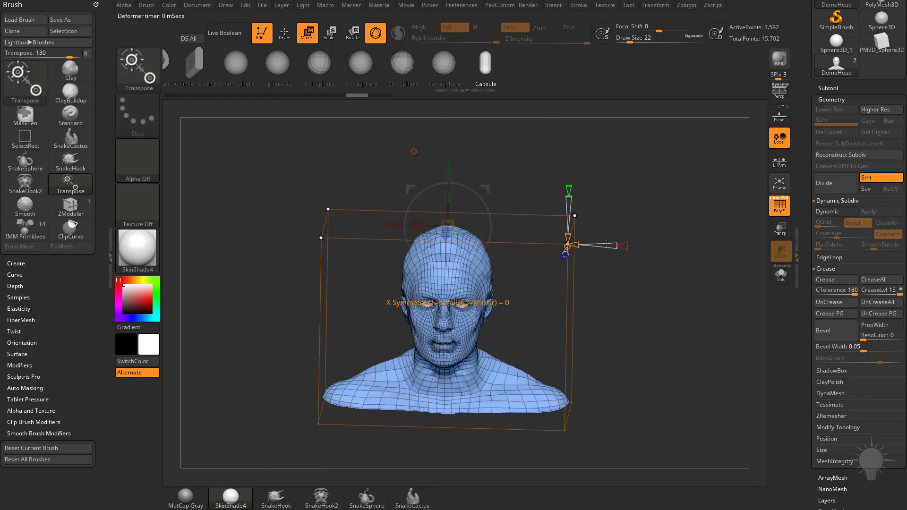
- Clear the mask on the head's lattice and raise its resolution to six columns and five rows of control points
left_click_drag(578, 244, 572, 230)
key("q")
mouse_move(680, 227)
left_mouse_down()
mouse_move(595, 236)
mouse_move(689, 231)
left_mouse_up()
key("w")
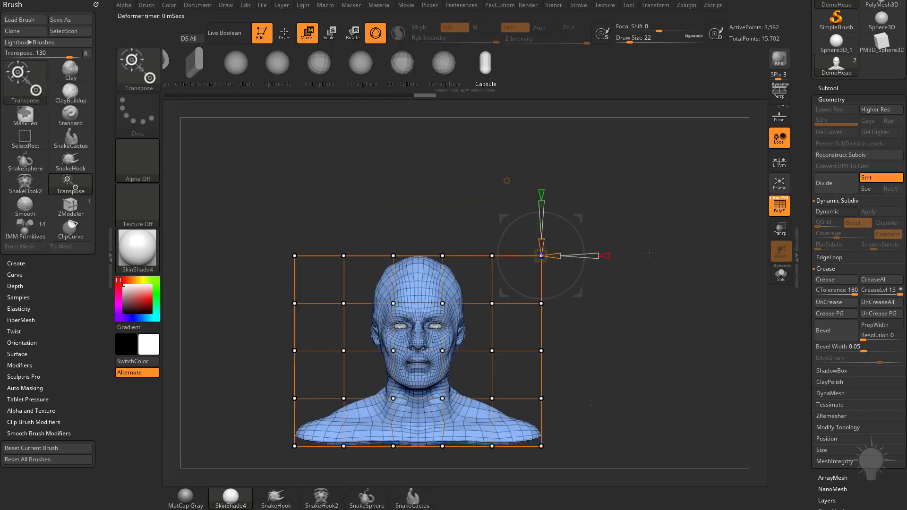
left_click_drag(647, 256, 666, 280, "alt")
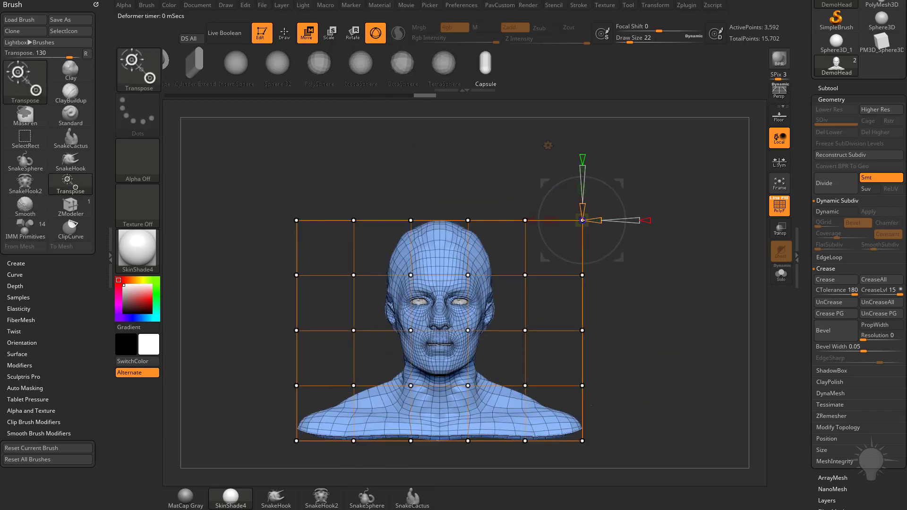
- Mask the head's lattice control points so that only the four central ones in front of the face stay active
key("ctrl")
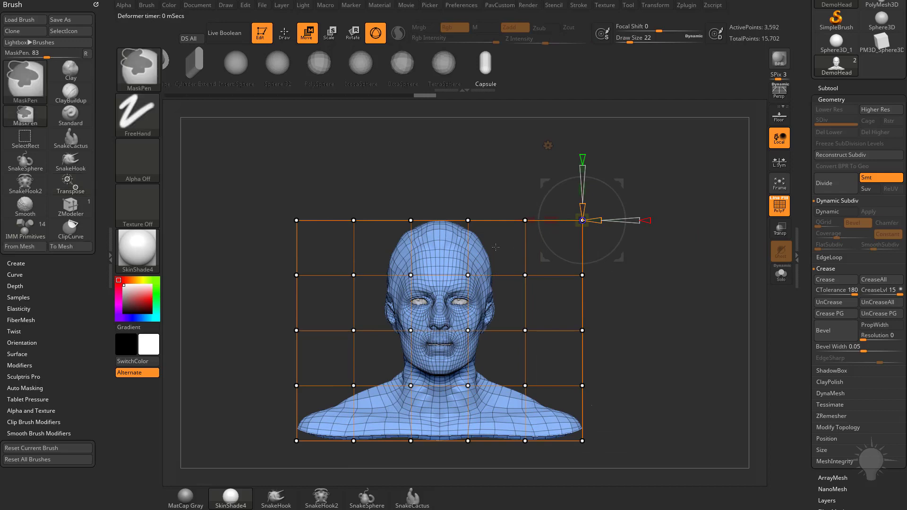
mouse_move(650, 308)
left_mouse_down()
mouse_move(684, 309)
mouse_move(675, 307)
left_mouse_up()
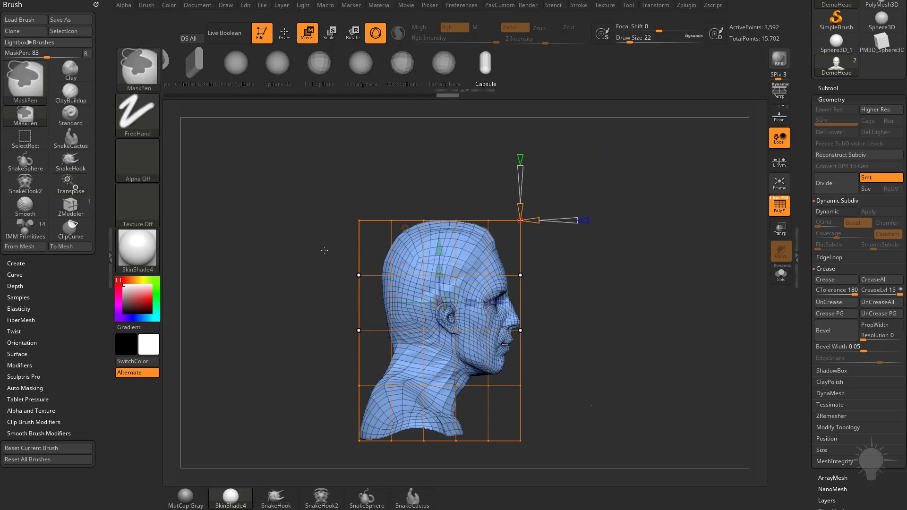
left_click_drag(321, 246, 371, 346, "ctrl")
- Pull the four control points in front of the face forward to stretch the nose and mouth, and adjust the Deformer's depth handle
left_click_drag(645, 313, 570, 305)
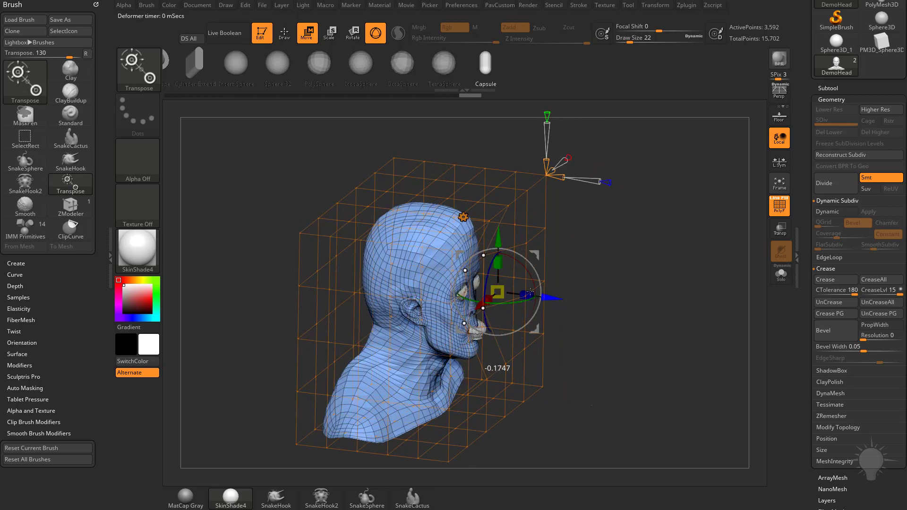
mouse_move(570, 304)
left_mouse_down()
mouse_move(566, 276)
mouse_move(560, 303)
left_mouse_up()
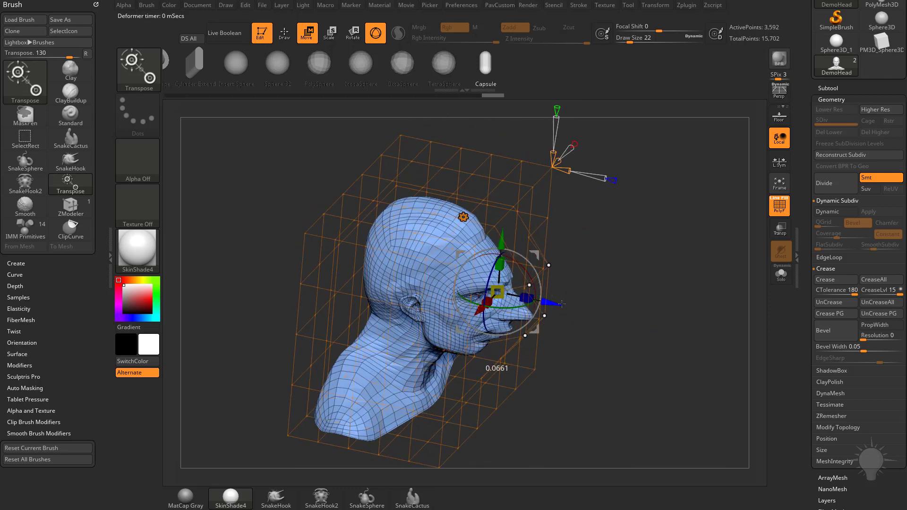
left_click_drag(609, 279, 650, 255)
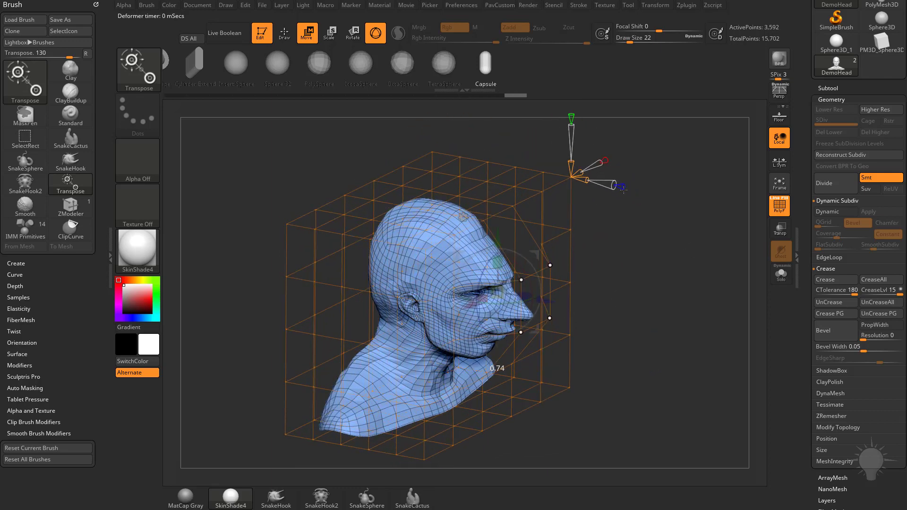
left_click_drag(623, 190, 598, 181)
left_click_drag(645, 199, 594, 180)
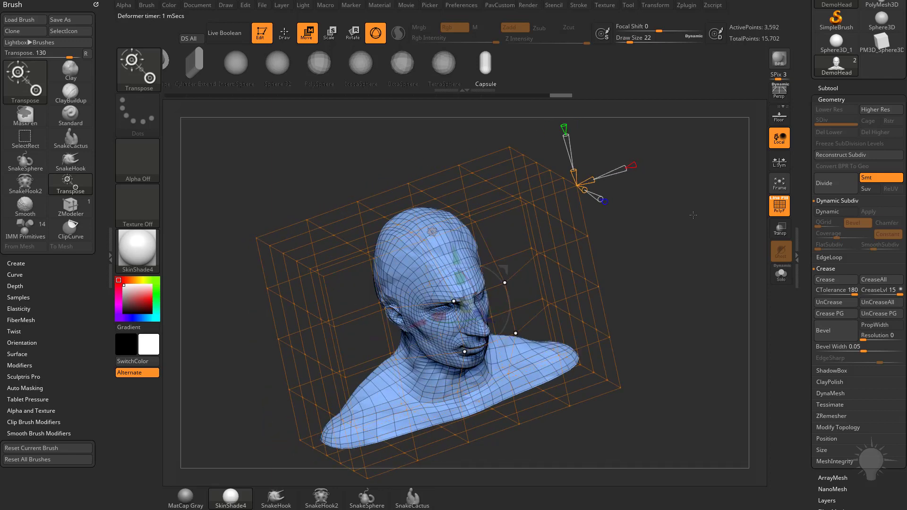
- Isolate the central control points along the top of the head's lattice, masking those over the face
left_click_drag(804, 190, 802, 320)
left_click_drag(699, 265, 652, 236, "shift")
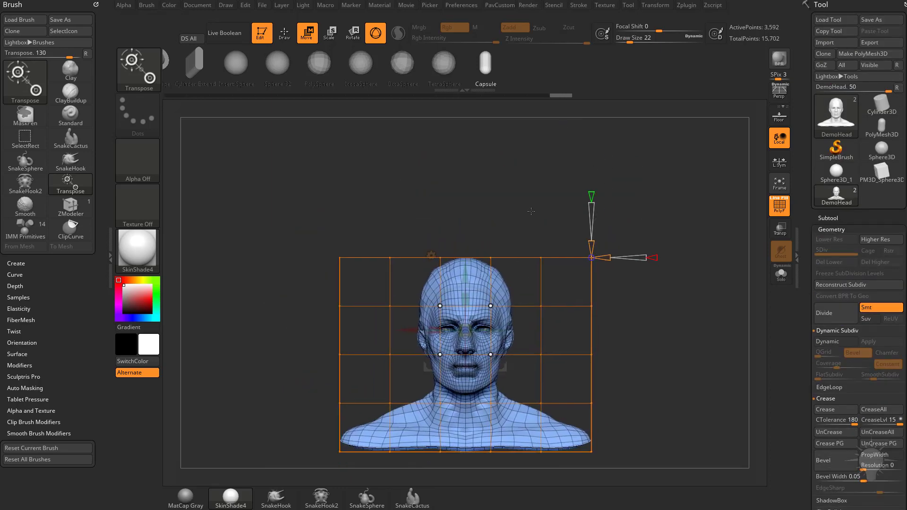
left_click_drag(439, 222, 499, 269, "ctrl")
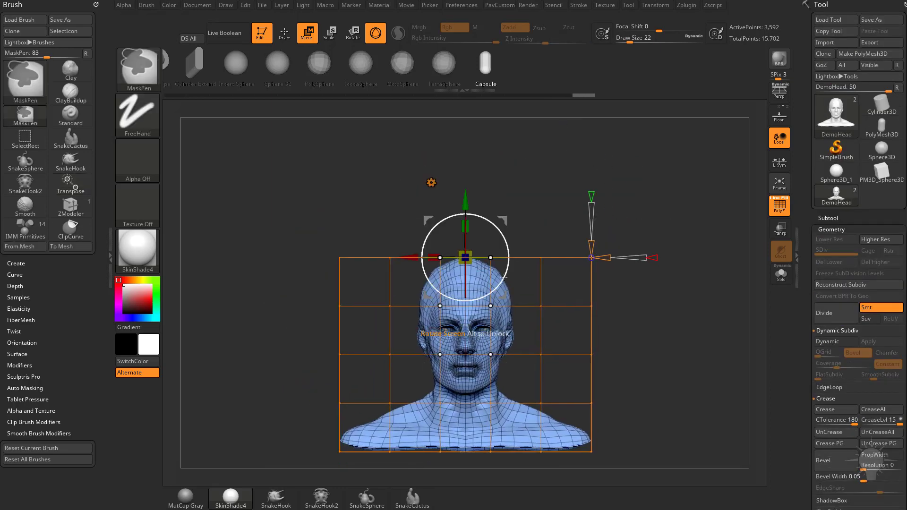
left_click_drag(659, 297, 387, 372, "ctrl+alt")
- Raise the top control points to elongate the skull and spread them apart sideways to widen its top
left_click_drag(466, 201, 468, 110)
left_click_drag(648, 228, 681, 231)
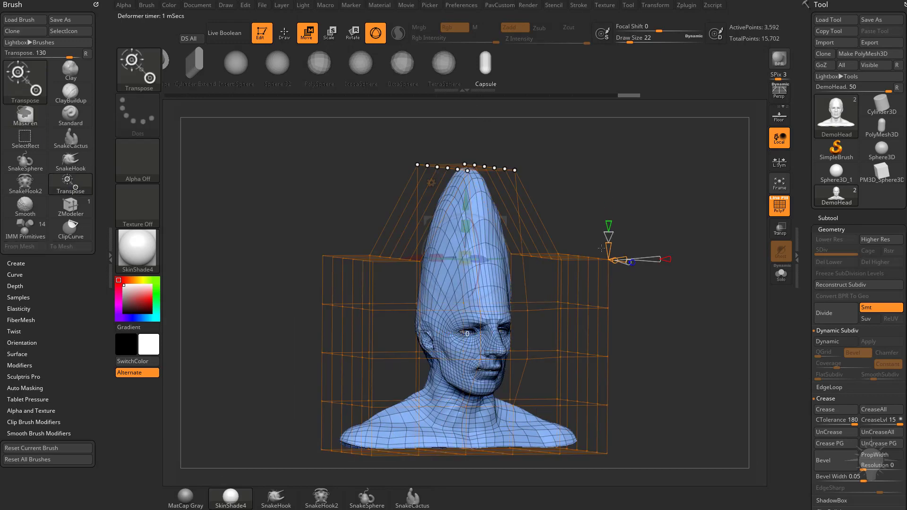
left_click_drag(606, 191, 563, 179, "shift")
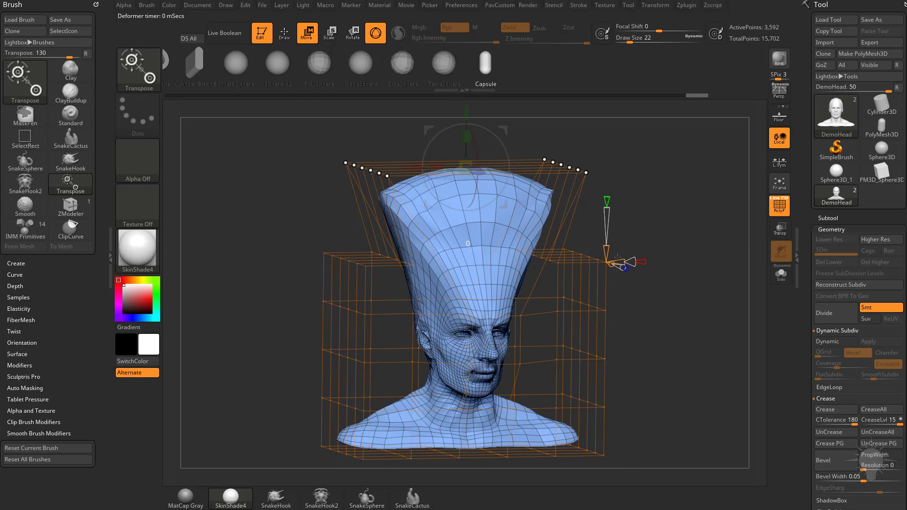
- Adjust the Deformer's cone handles to round off the head's stretched, widened top
left_click_drag(668, 241, 681, 259)
left_click_drag(625, 269, 626, 221)
left_click_drag(640, 269, 667, 258)
left_click_drag(632, 282, 655, 293)
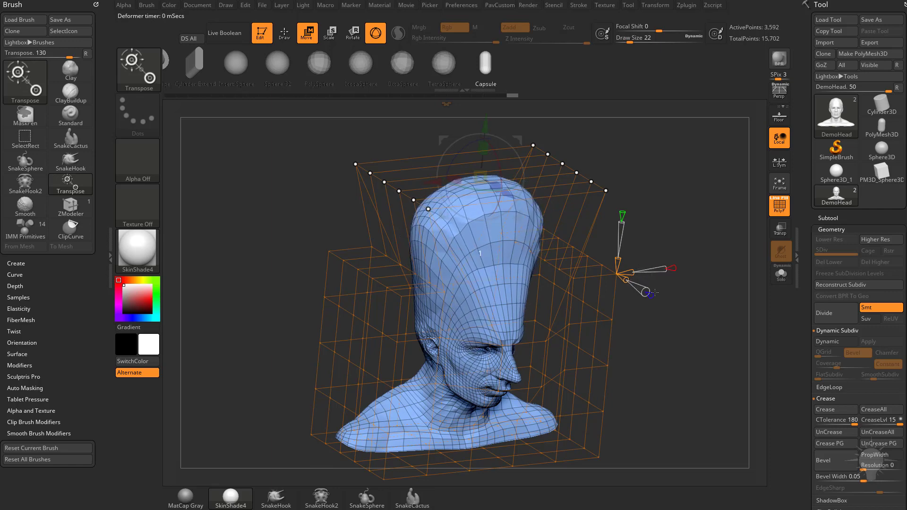
left_click_drag(698, 242, 681, 243)
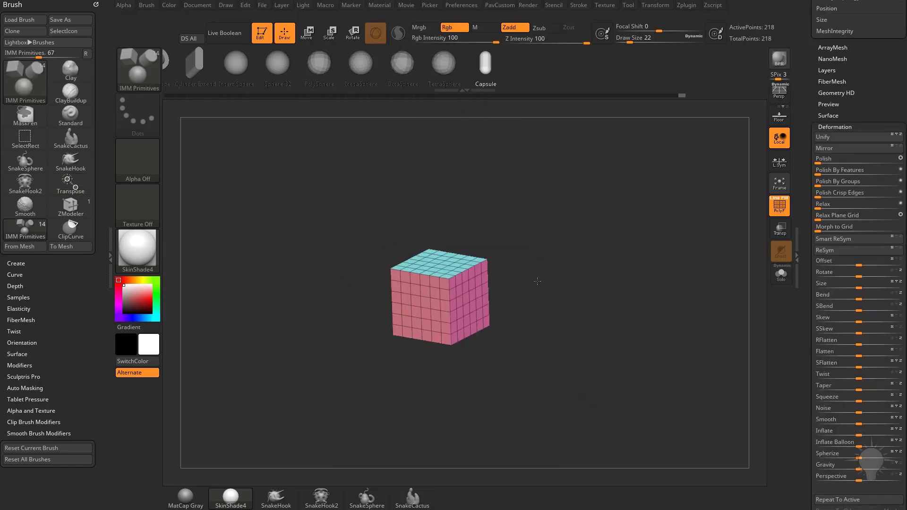
- Switch to the cube, activate the gizmo on it and add a Deformer
left_click_drag(537, 281, 583, 263)
key("w")
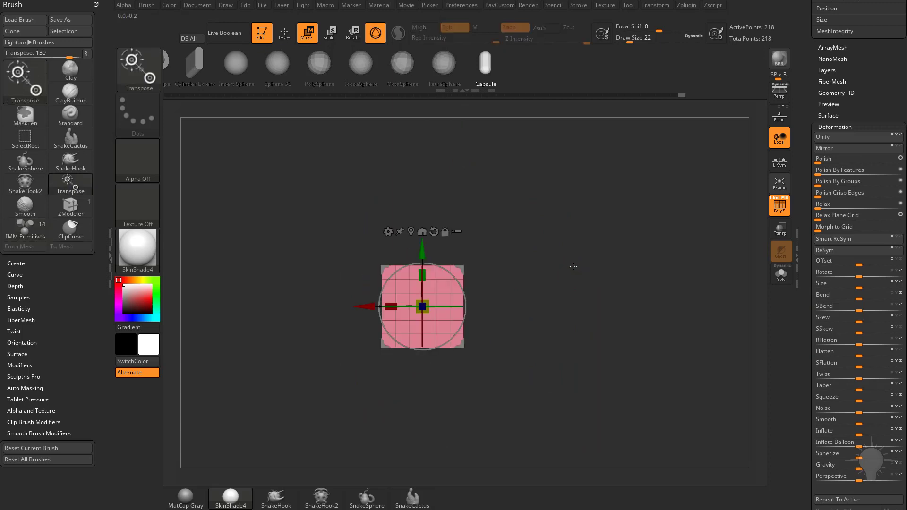
left_click(388, 232)
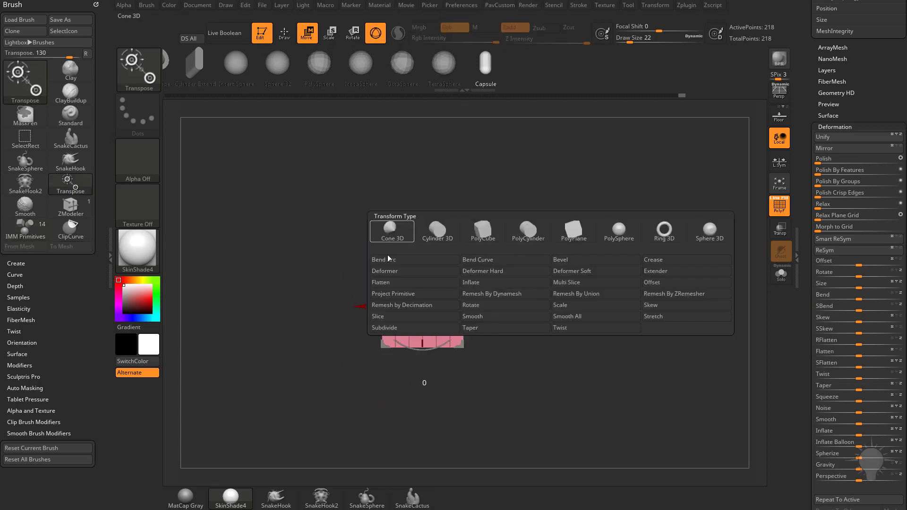
left_click(413, 279)
- Set the Deformer's X Symmetry to 1 and isolate the control points along the cube's lower-left edge
left_click_drag(519, 302, 520, 264)
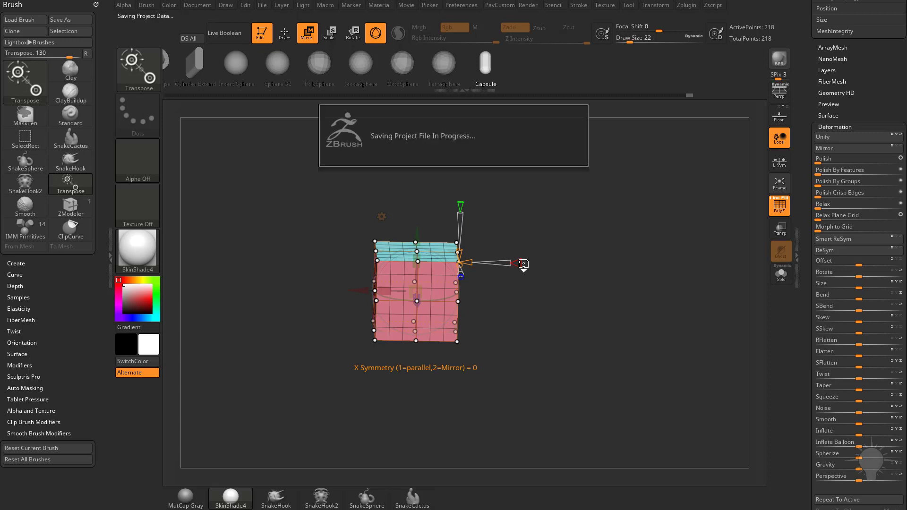
left_click_drag(526, 264, 531, 264)
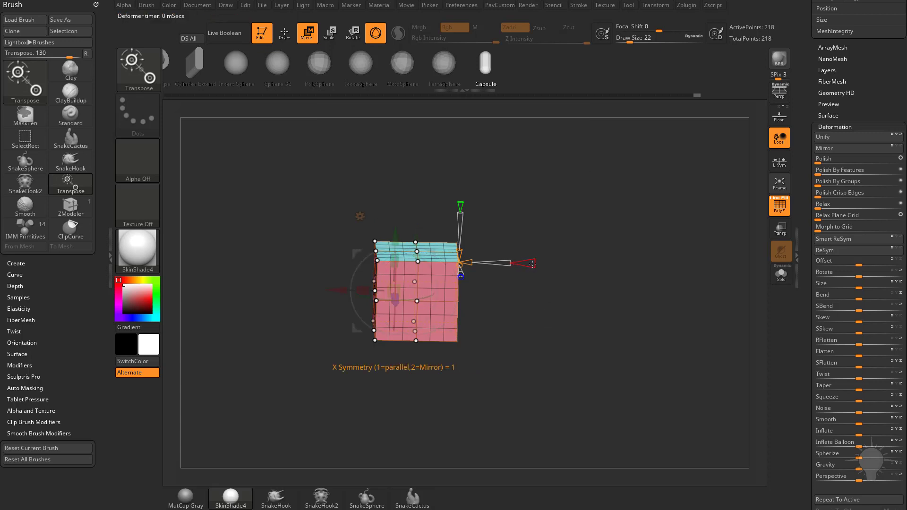
left_click_drag(430, 347, 451, 285)
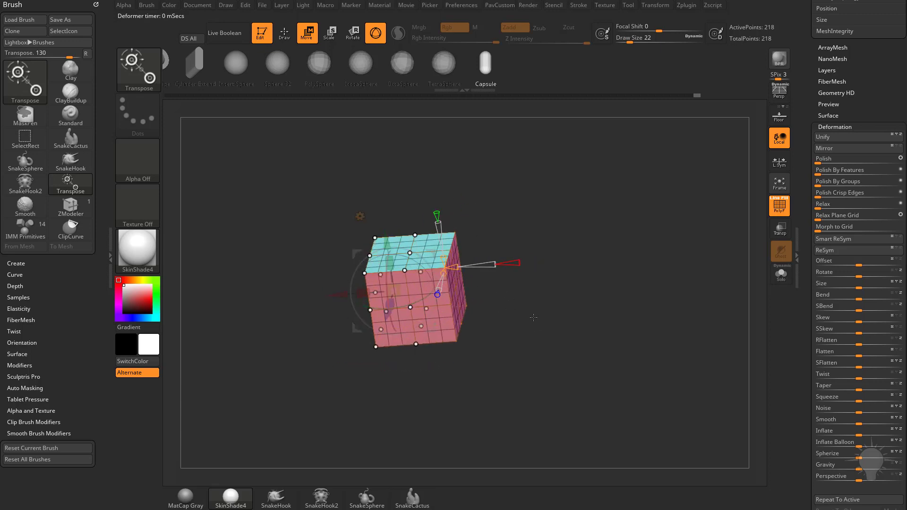
left_click_drag(533, 314, 546, 319)
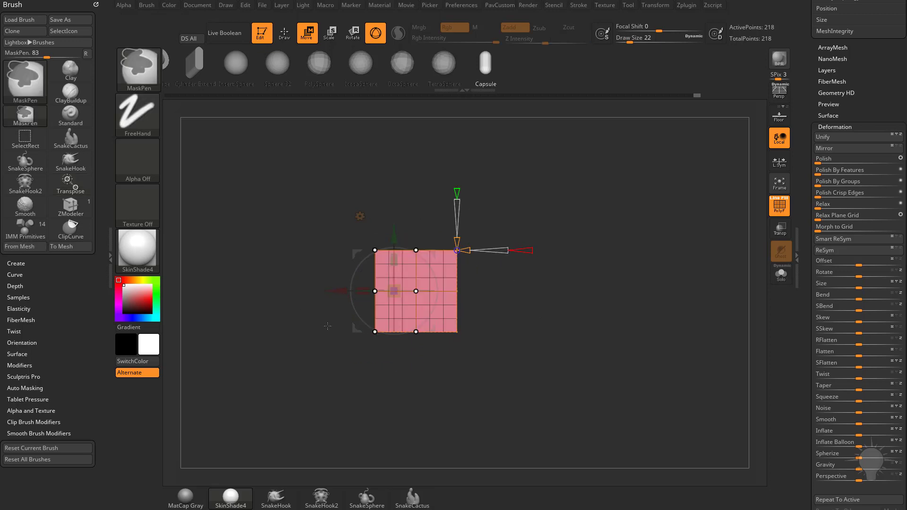
left_click_drag(303, 312, 389, 365, "ctrl+alt")
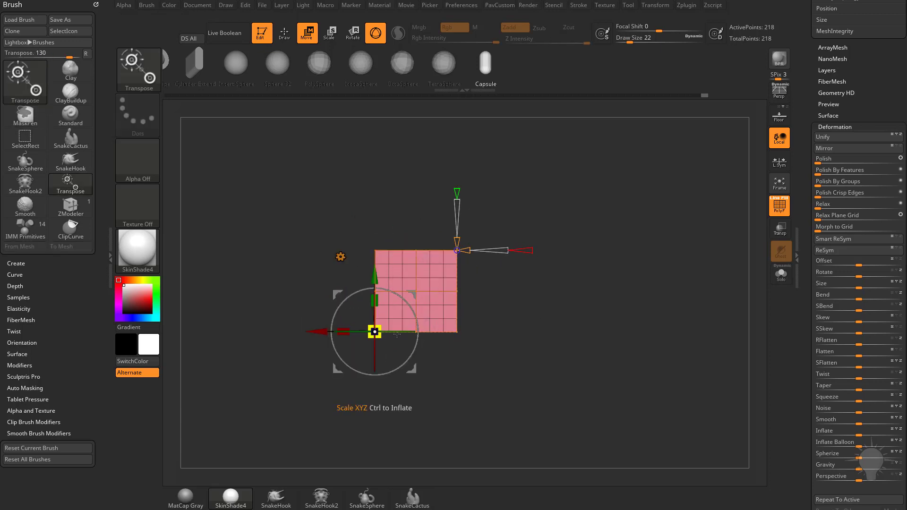
mouse_move(506, 357)
left_mouse_down()
mouse_move(543, 364)
mouse_move(518, 366)
left_mouse_up()
- Try moving the lower-left control points diagonally outward with parallel symmetry, and undo the moves
mouse_move(412, 297)
left_mouse_down()
mouse_move(371, 342)
mouse_move(373, 325)
mouse_move(386, 328)
left_mouse_up()
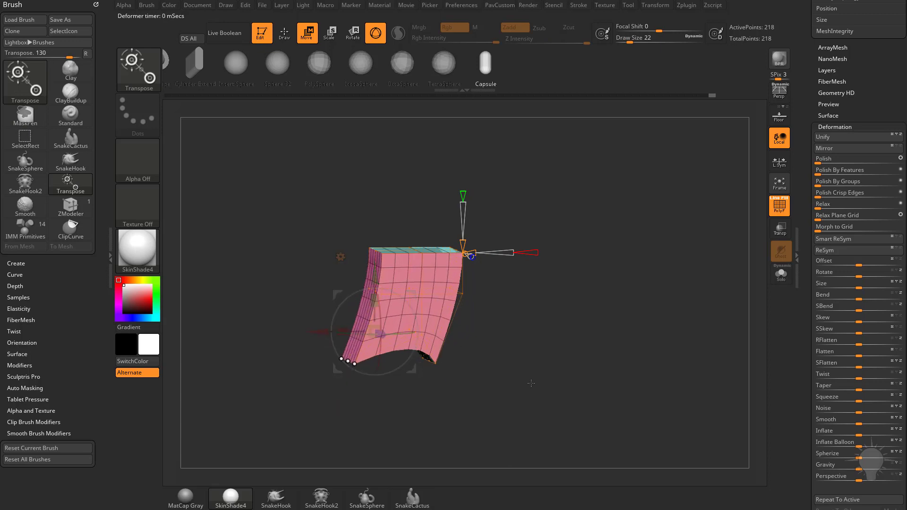
key("ctrl+z")
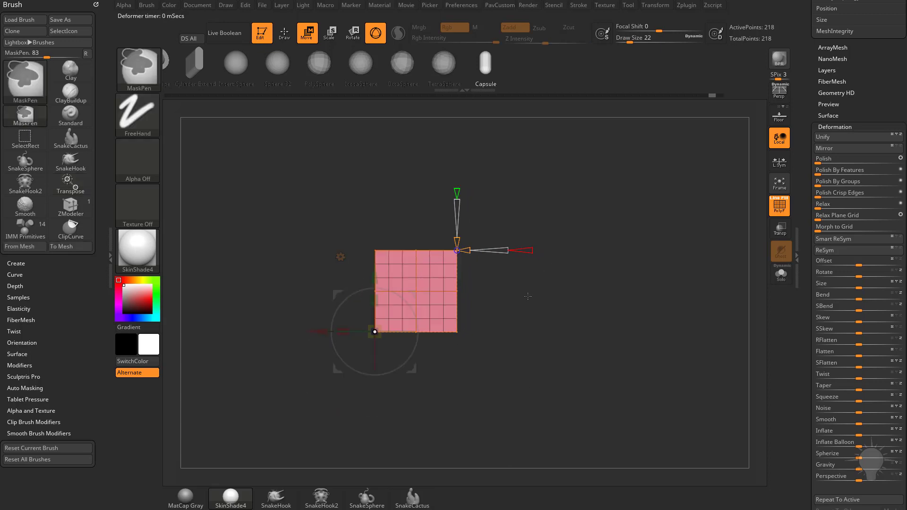
key("ctrl+z")
key("ctrl+z")
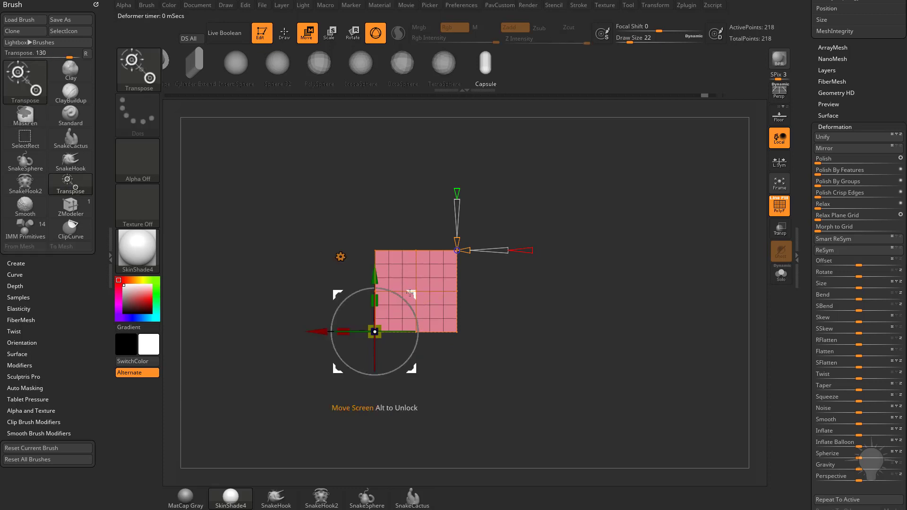
left_click_drag(282, 320, 281, 324)
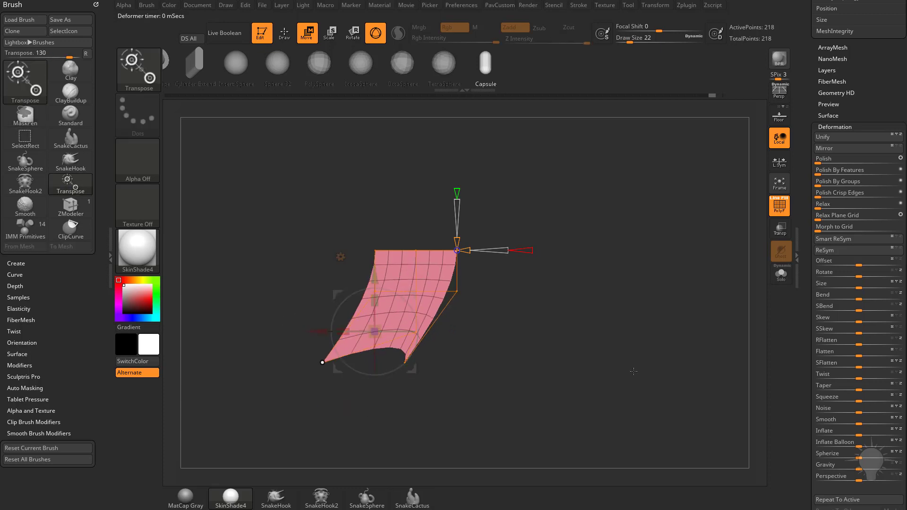
key("ctrl+z")
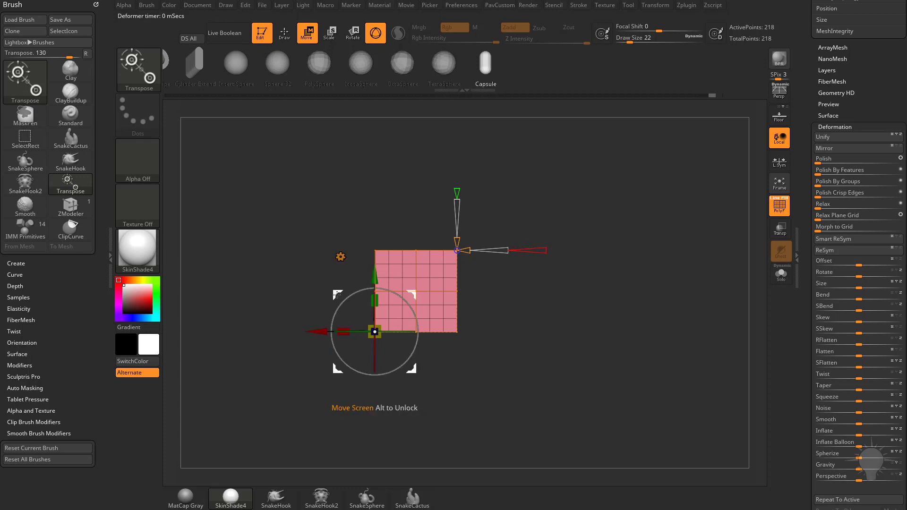
- Move the lower-left control points outward and down with mirrored symmetry to flare both sides of the cube's base
left_click_drag(318, 301, 497, 365)
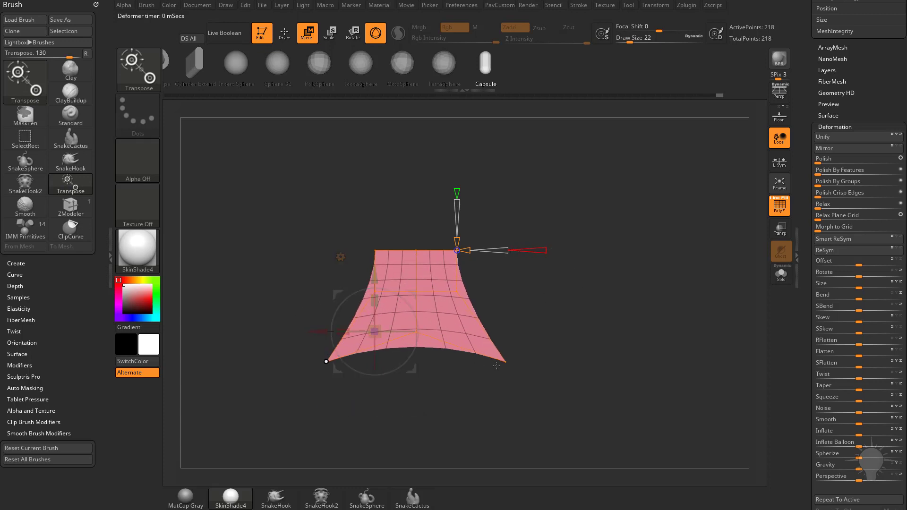
left_click_drag(336, 294, 286, 327)
left_click_drag(505, 219, 512, 310)
left_click_drag(506, 250, 479, 250)
- Select the single control point at the middle of the lattice's bottom front edge and return to the front view
left_click_drag(517, 281, 404, 308)
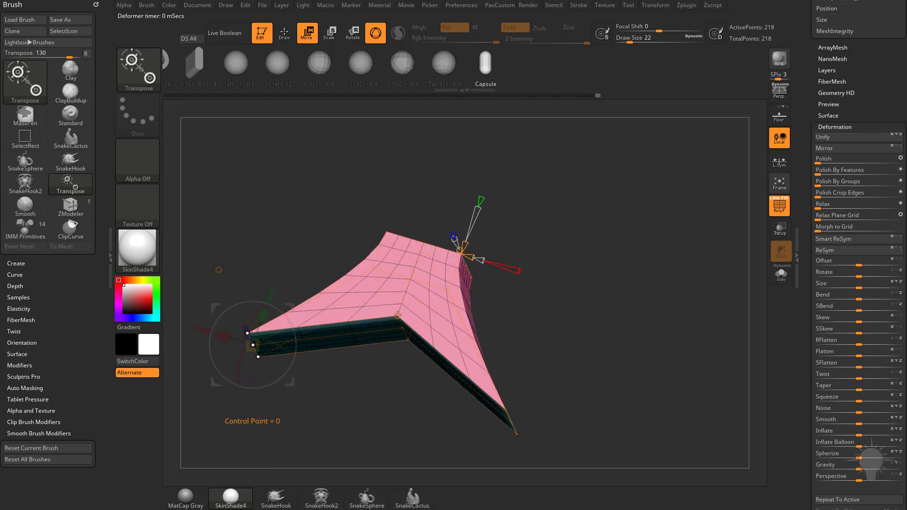
left_click_drag(403, 386, 403, 359)
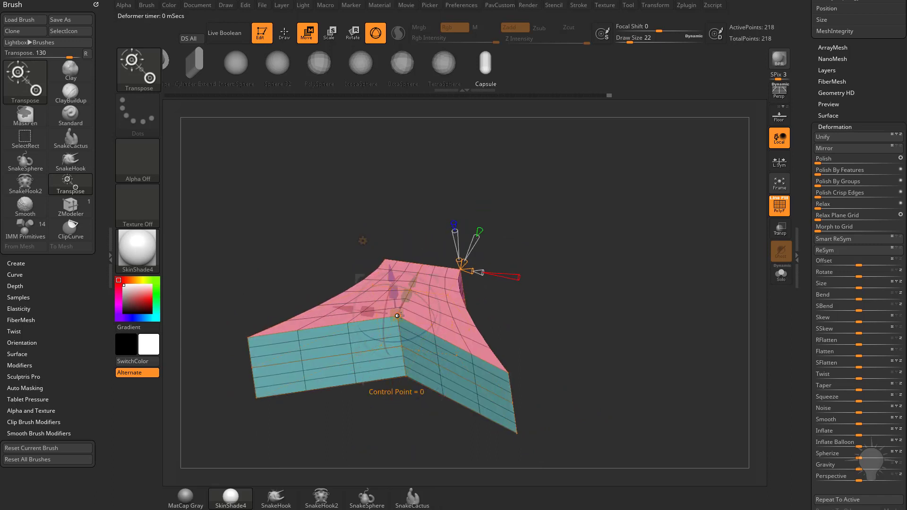
left_click_drag(525, 305, 501, 269)
left_click_drag(554, 323, 582, 352, "shift")
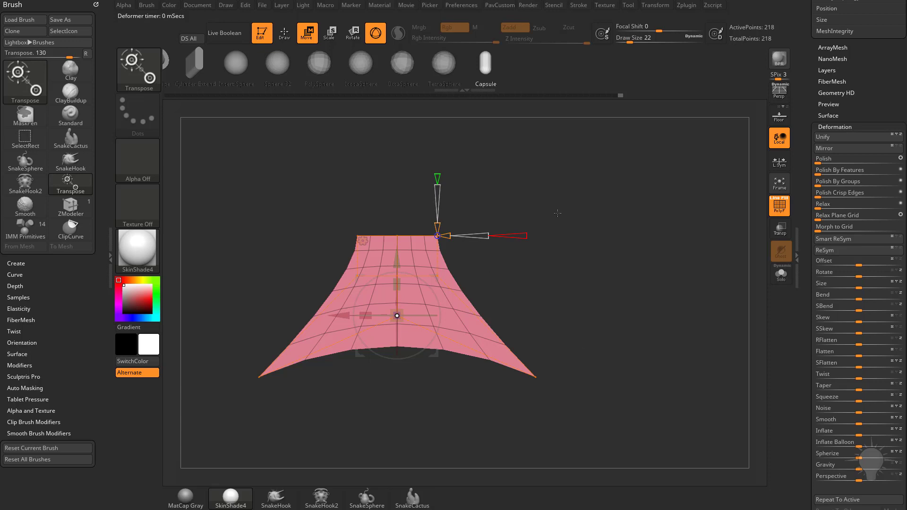
- Leave the Deformer, undo the cube's flared deformation and apply Deformer Hard to the cube
left_click_drag(557, 213, 577, 228)
left_click(354, 233)
left_click(378, 239)
key("ctrl+z")
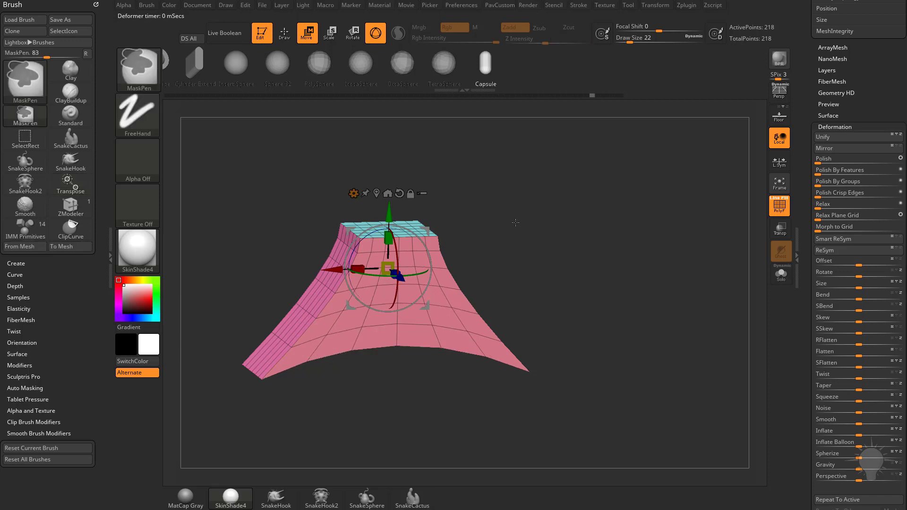
left_click(353, 193)
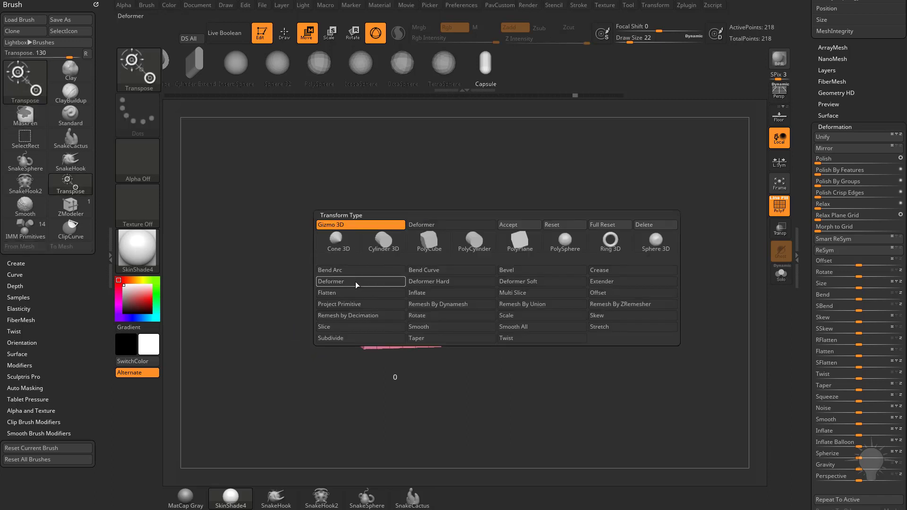
left_click(435, 282)
- Set the new deformer's X Symmetry to 2 and isolate the control points along the cube's lower-left edge
left_click_drag(491, 305, 493, 303, "shift")
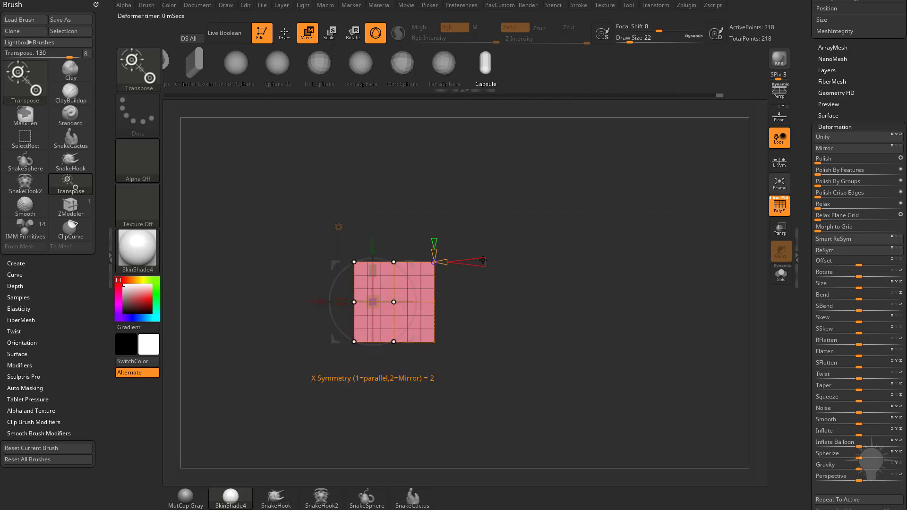
left_click_drag(483, 260, 490, 266)
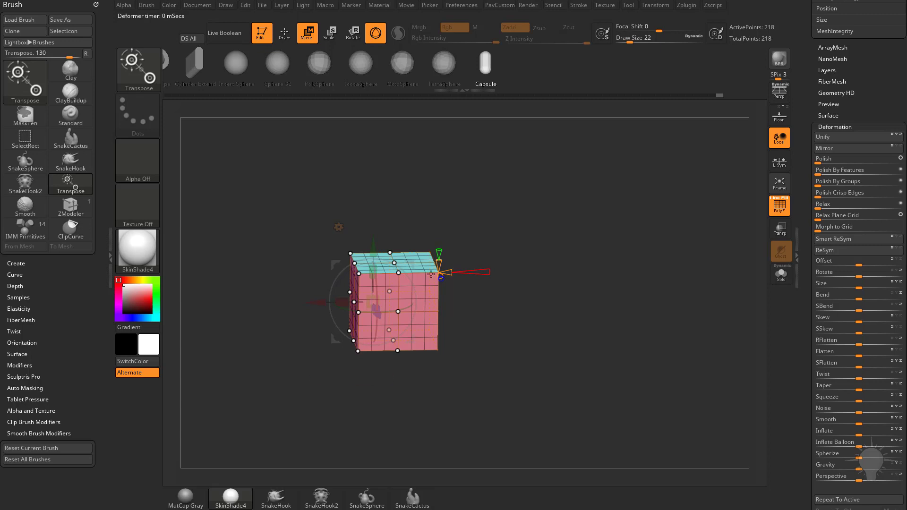
left_click_drag(309, 331, 371, 365)
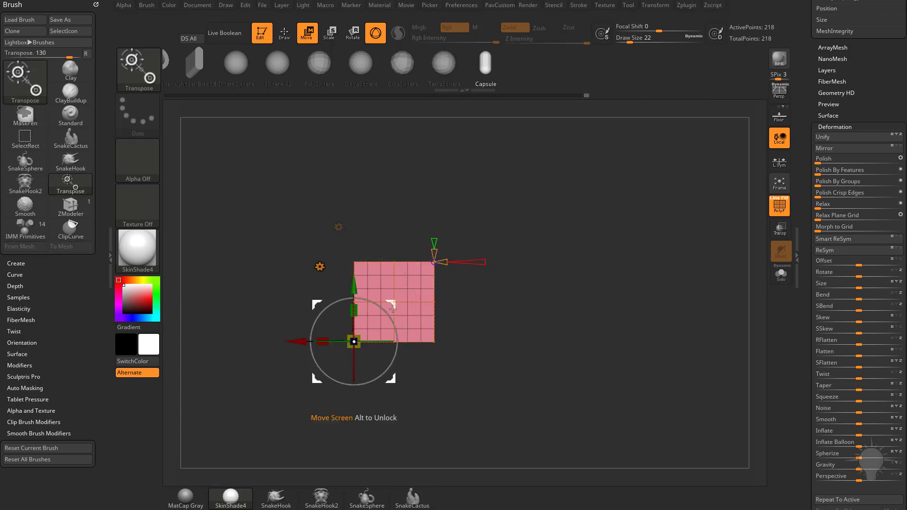
- Move the cube's lower-left control points outward and down with mirrored symmetry to flare its base with Deformer Hard
left_click_drag(327, 322, 330, 344)
key("ctrl+z")
left_click_drag(320, 303, 259, 366)
left_click_drag(511, 331, 556, 323)
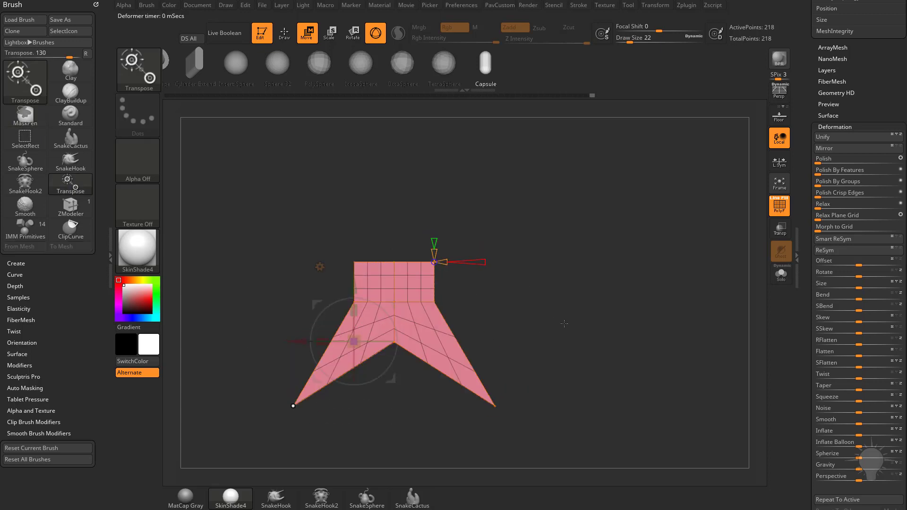
- Apply Deformer Soft to the unflared cube and isolate the control points along its lower-left edge in the front view
left_click(318, 267)
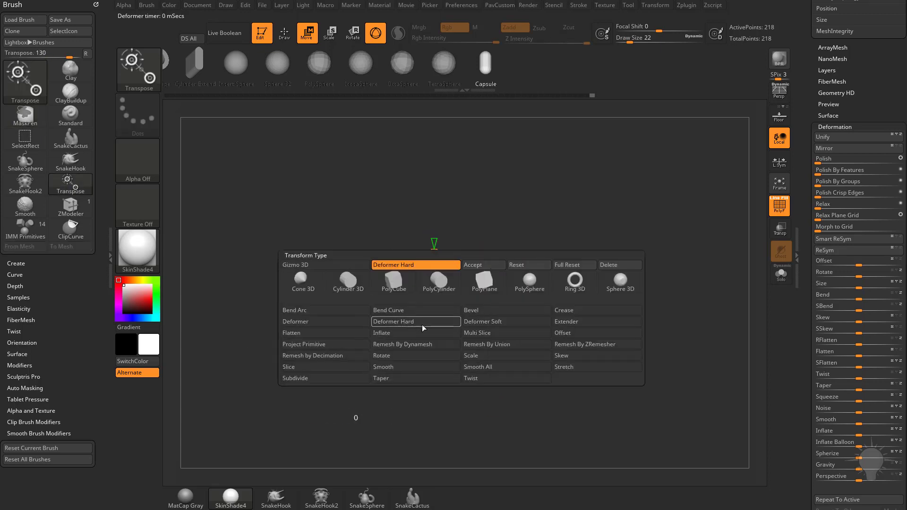
left_click(505, 322)
key("ctrl")
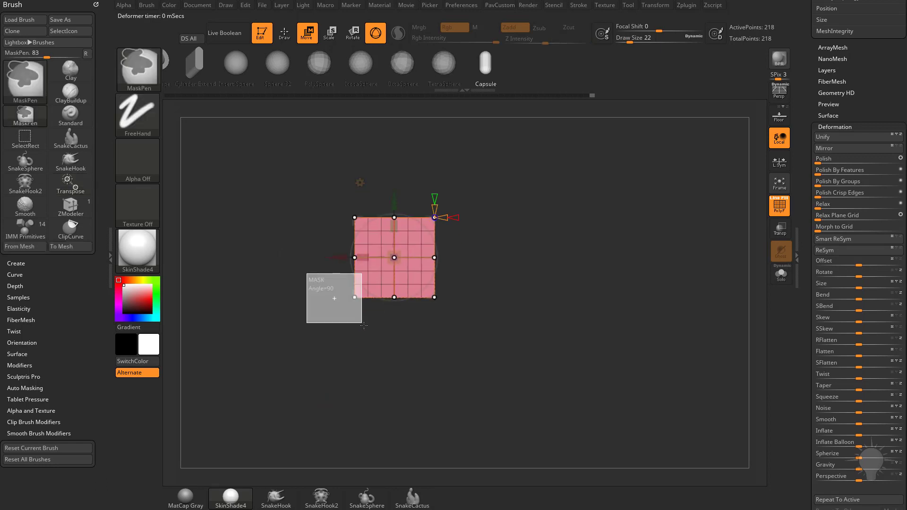
left_click_drag(364, 325, 367, 329, "ctrl")
left_click_drag(485, 249, 490, 282)
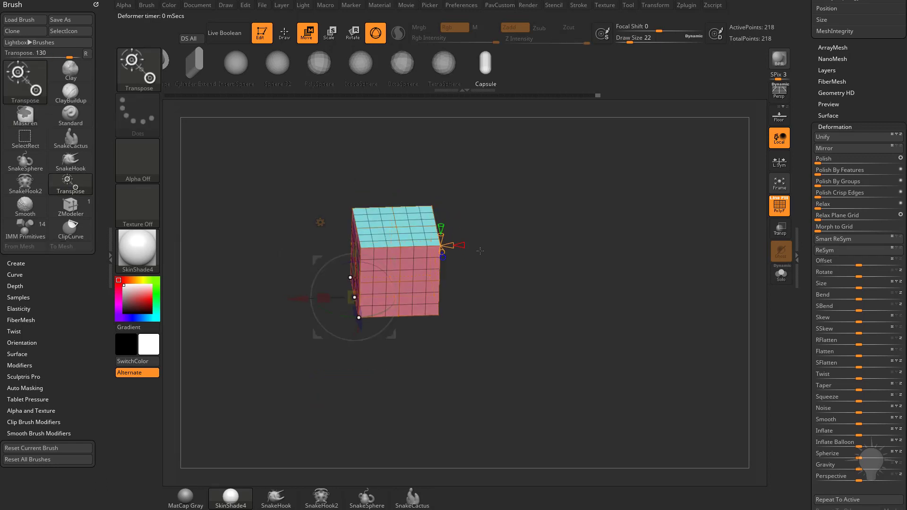
key("ctrl+z")
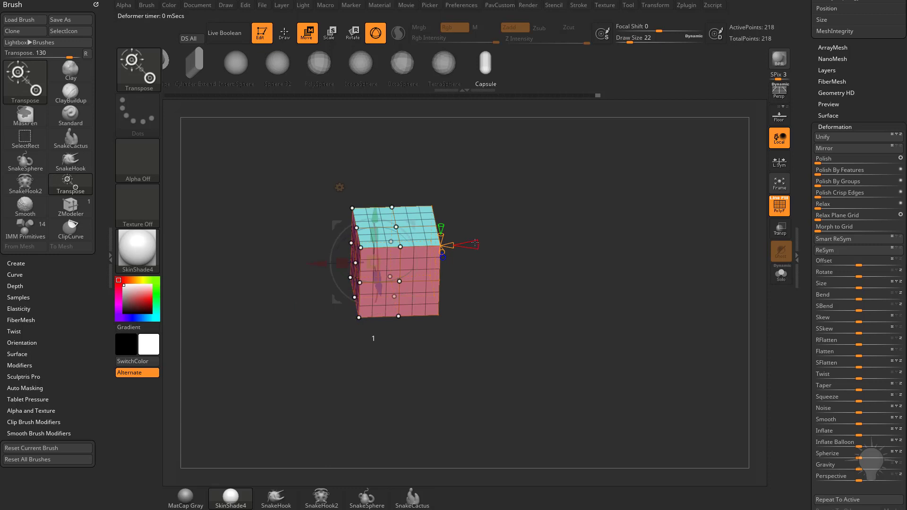
left_click_drag(484, 246, 482, 216)
left_click_drag(286, 277, 357, 334, "ctrl")
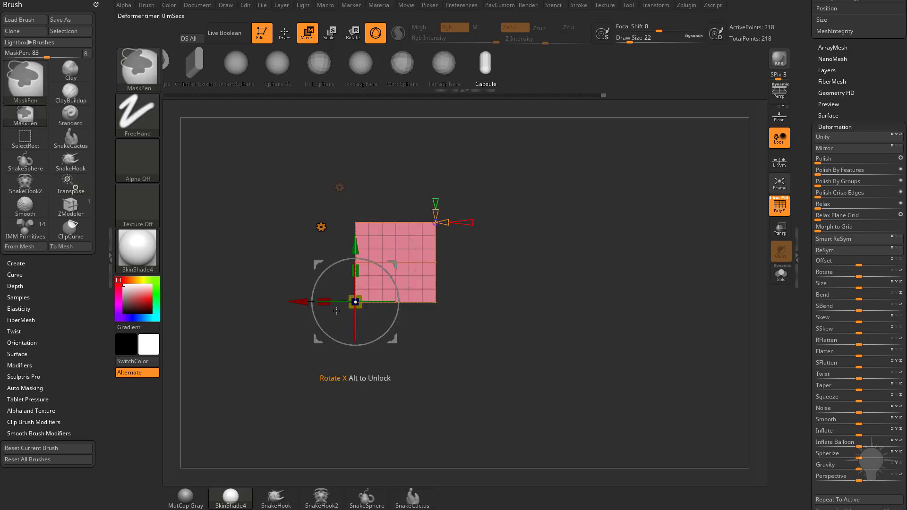
- Set X Symmetry to 2 and move the isolated lower-left control points outward and down to flare both sides softly
left_click_drag(355, 302, 318, 338)
key("ctrl+z")
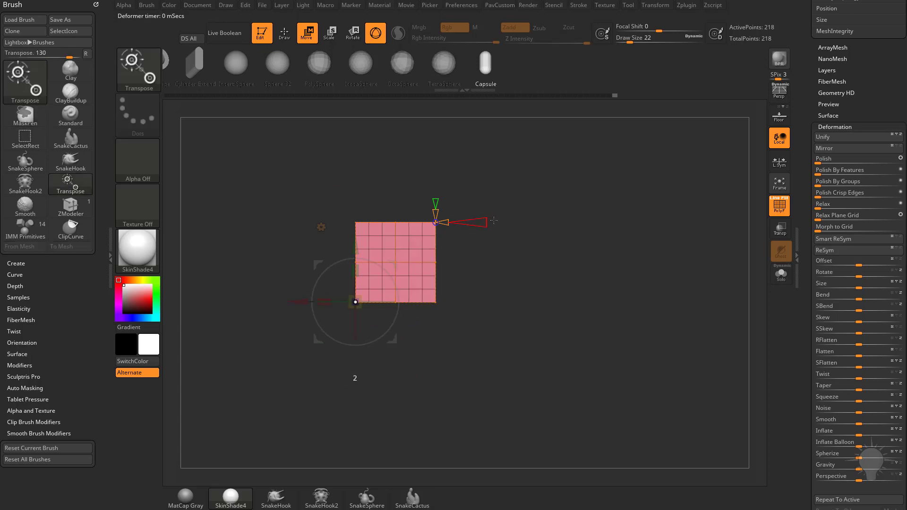
left_click_drag(494, 220, 494, 220)
left_click_drag(320, 262, 277, 314)
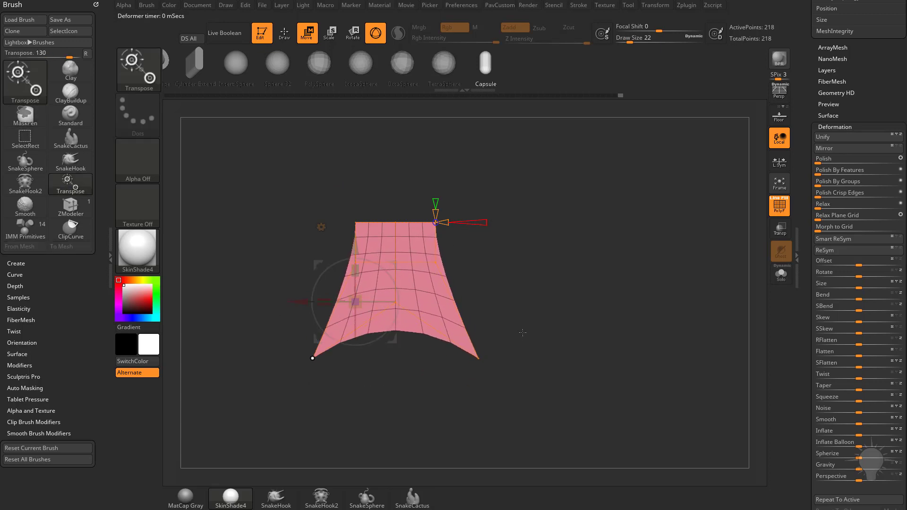
mouse_move(515, 291)
left_mouse_down()
mouse_move(513, 312)
mouse_move(517, 283)
mouse_move(520, 301)
left_mouse_up()
- Apply the standard Deformer to the flared cube, adjust its lattice and reopen the transform type choices
left_click(322, 226)
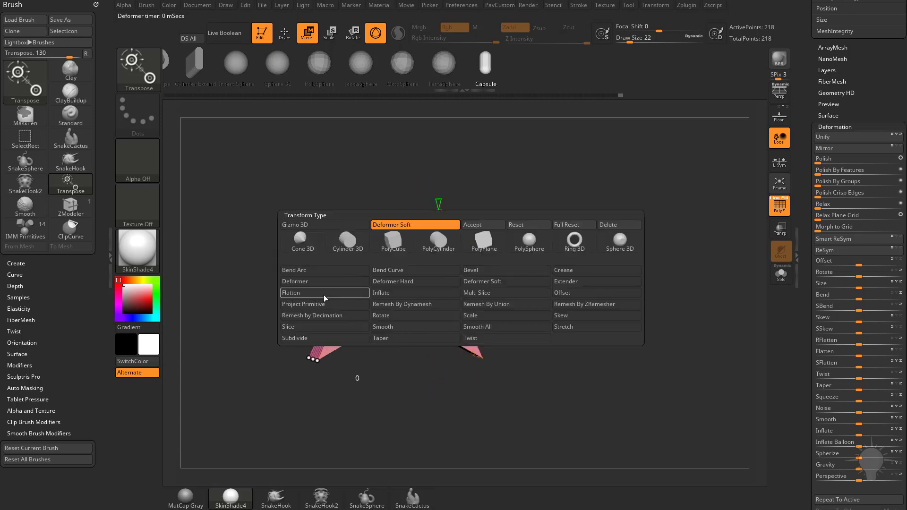
left_click(324, 283)
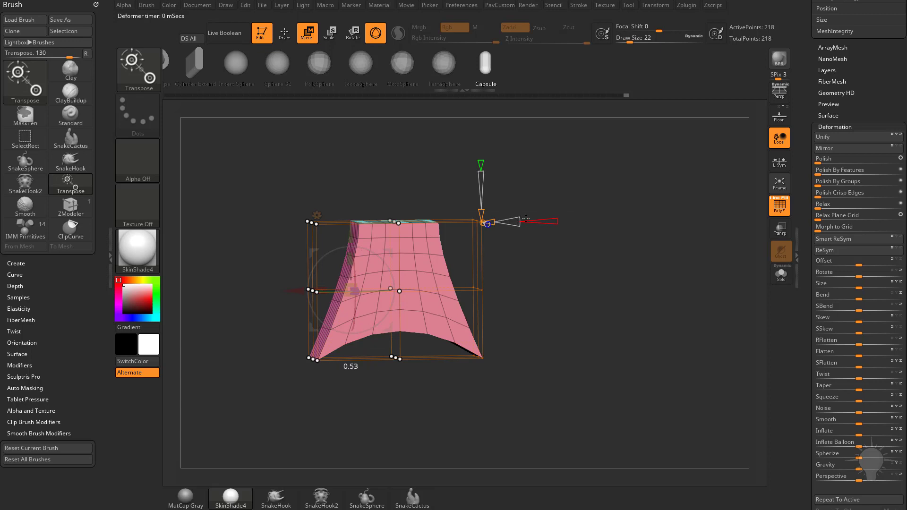
left_click(317, 216)
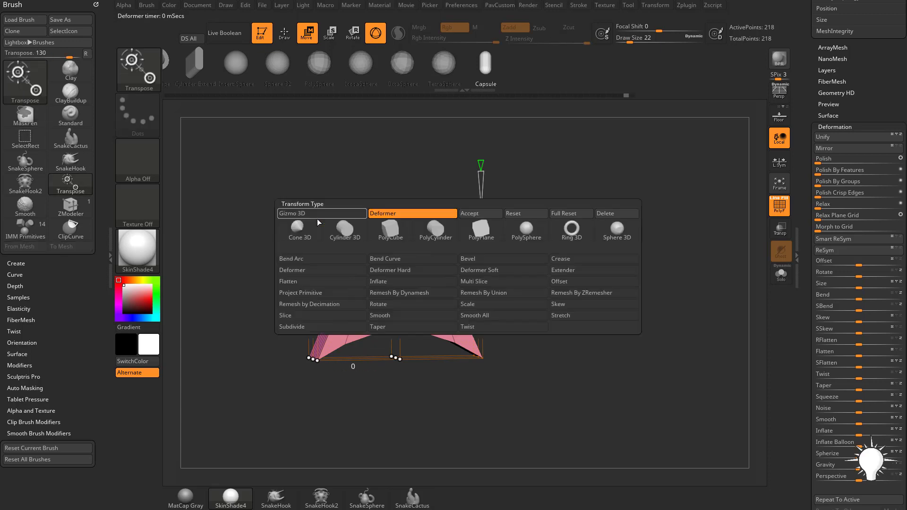